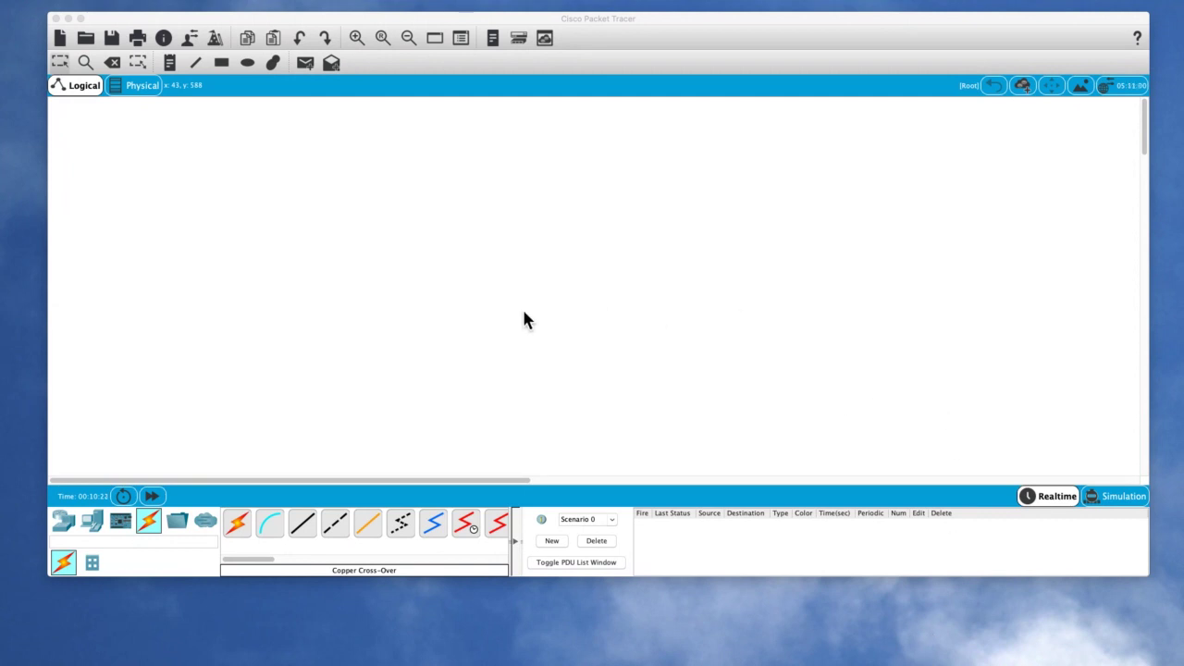
# Step: Place two generic PCs side by side in the upper-left area of the empty logical workspace
pyautogui.click(92, 521)
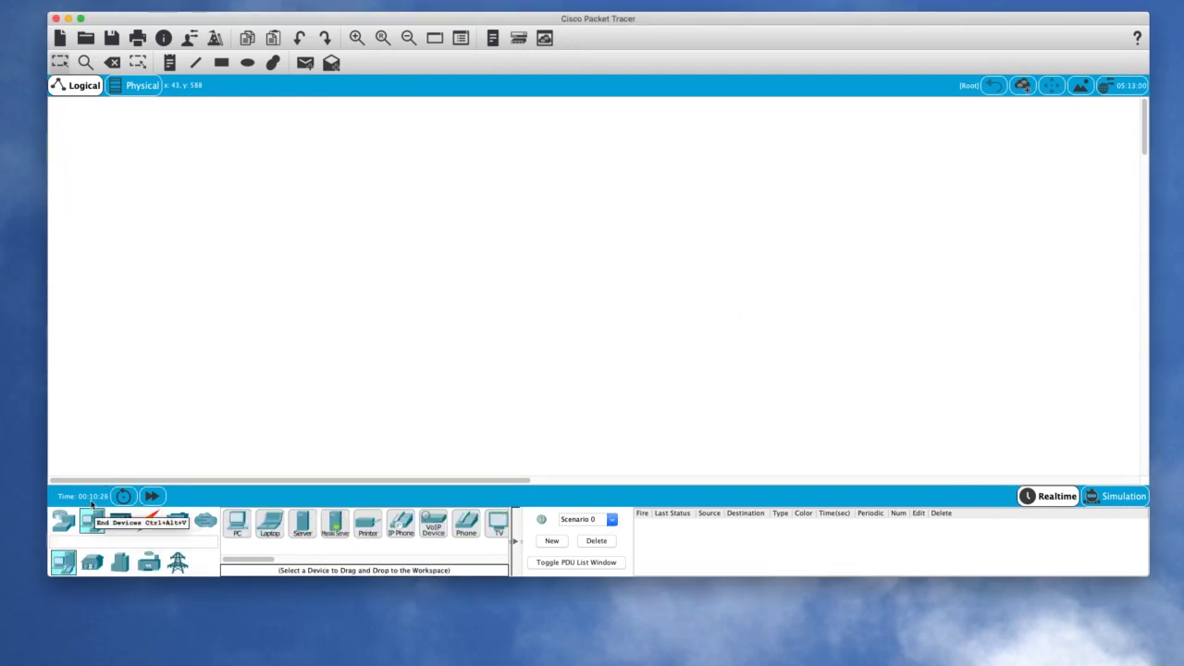
pyautogui.click(237, 524)
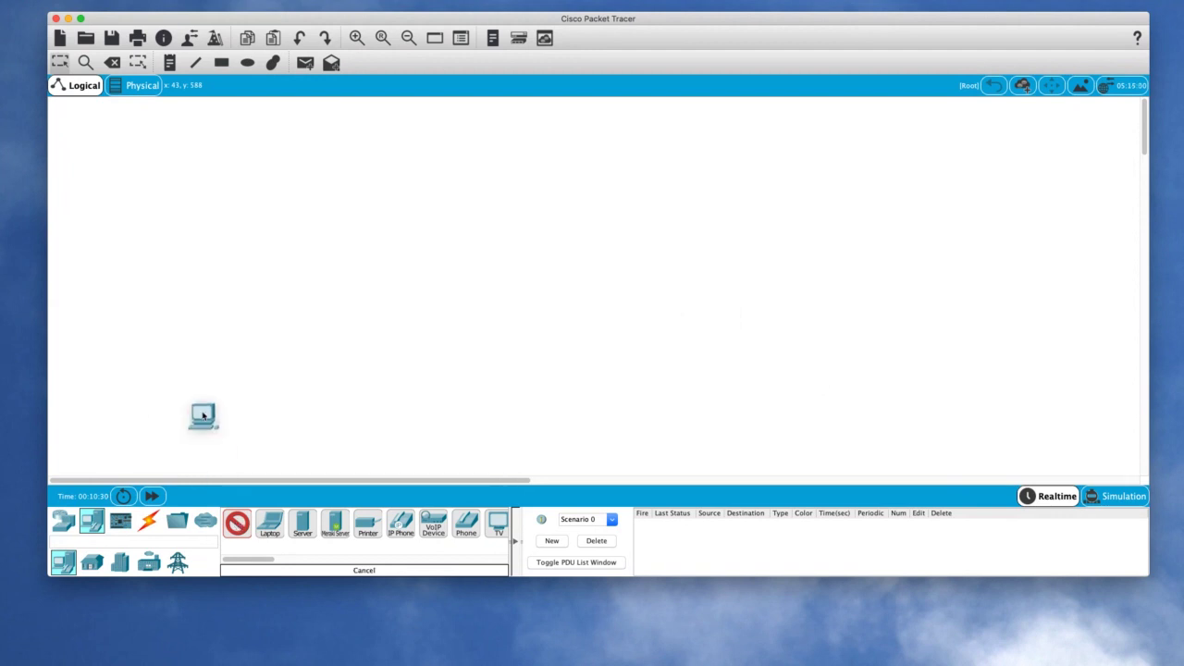
pyautogui.click(117, 164)
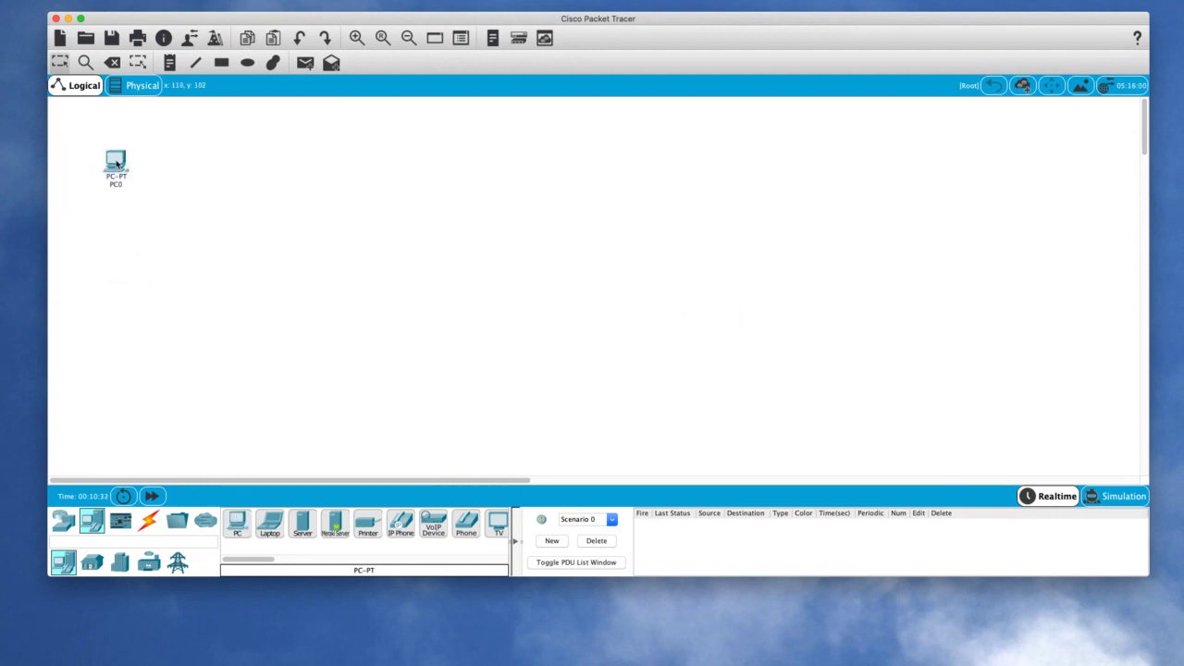
pyautogui.click(237, 526)
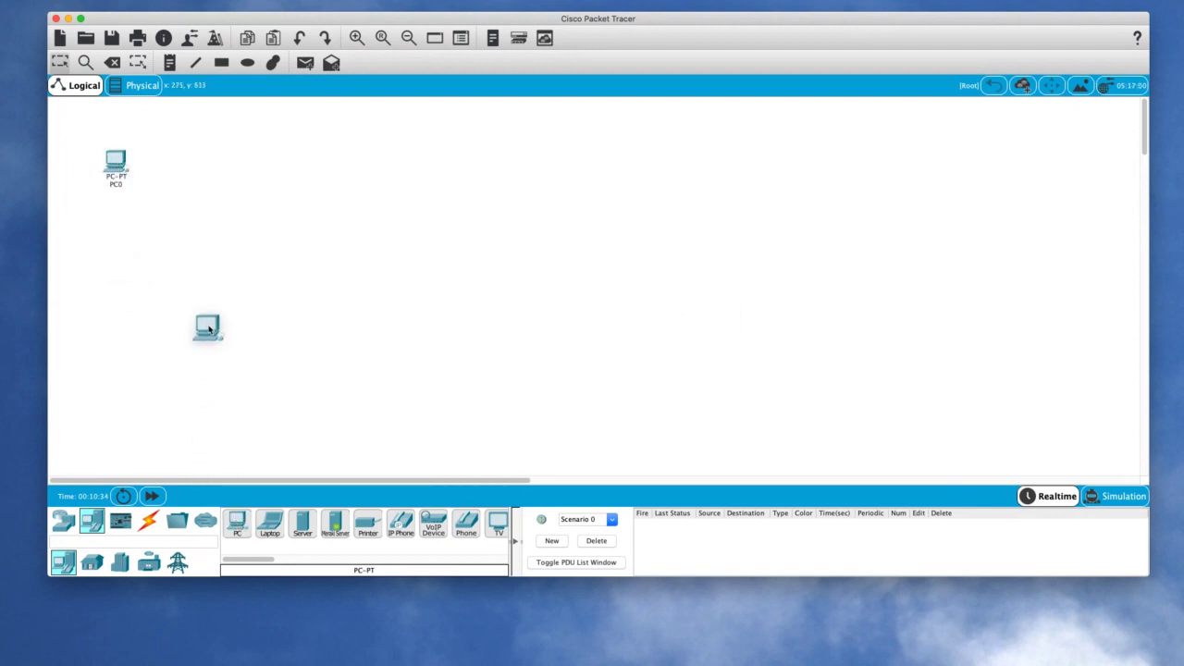
pyautogui.click(225, 181)
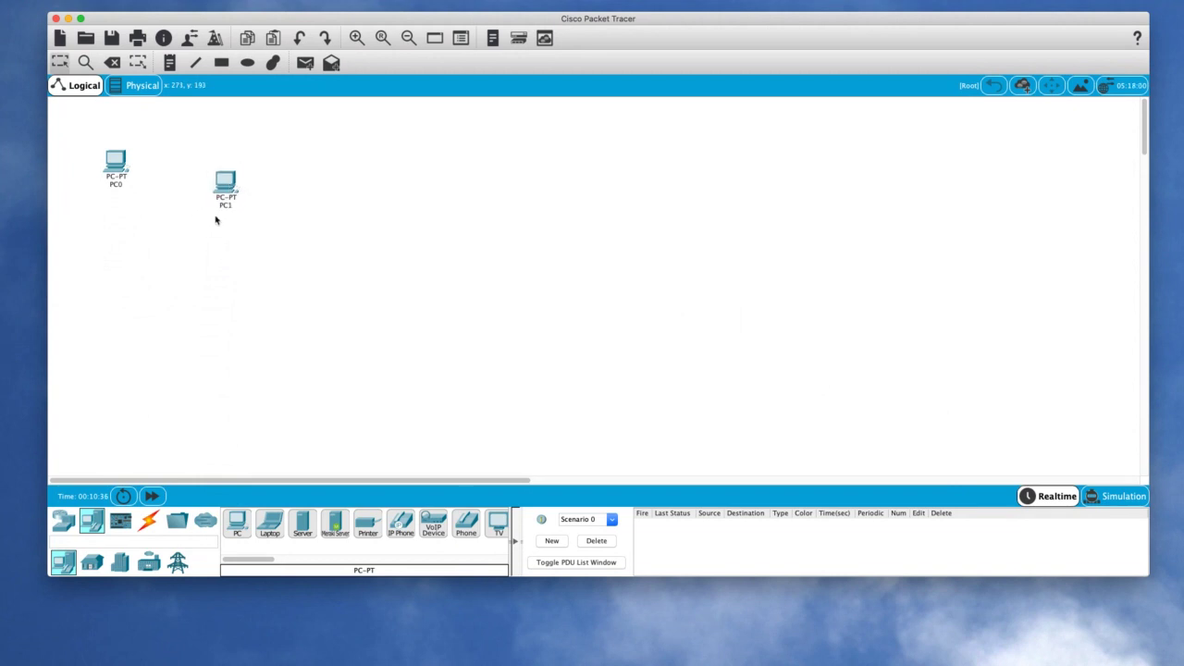
# Step: Change the display name of PC0 to PC-A in its global settings and close its configuration window
pyautogui.hscroll(5, 215, 220)
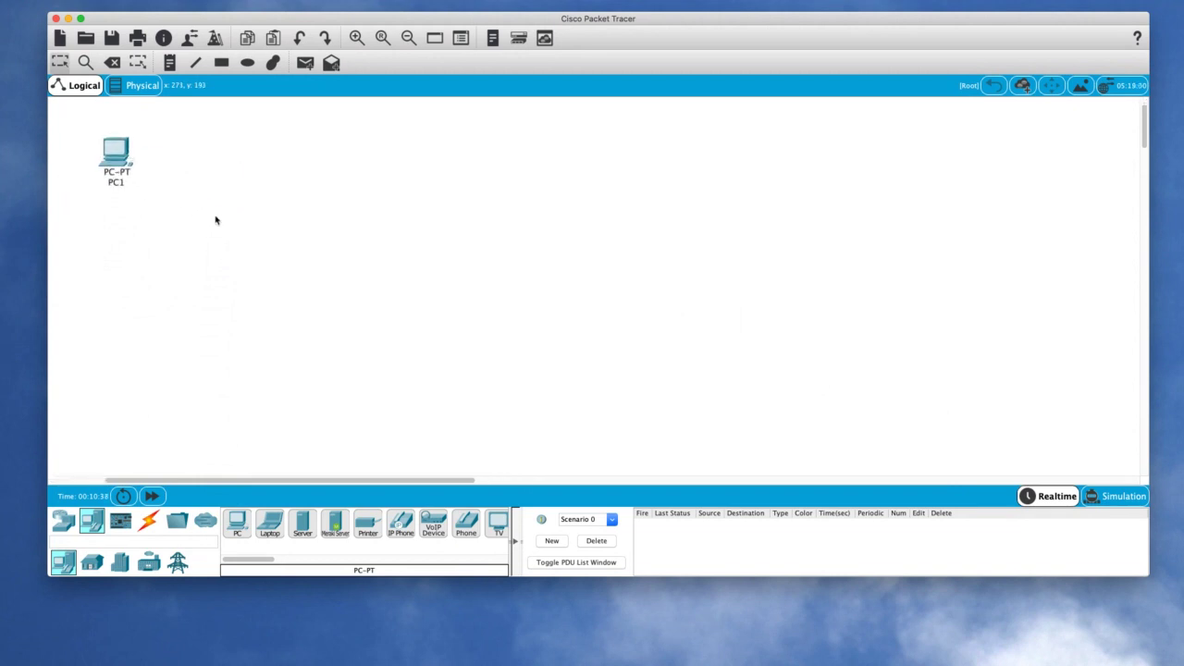
pyautogui.click(63, 480)
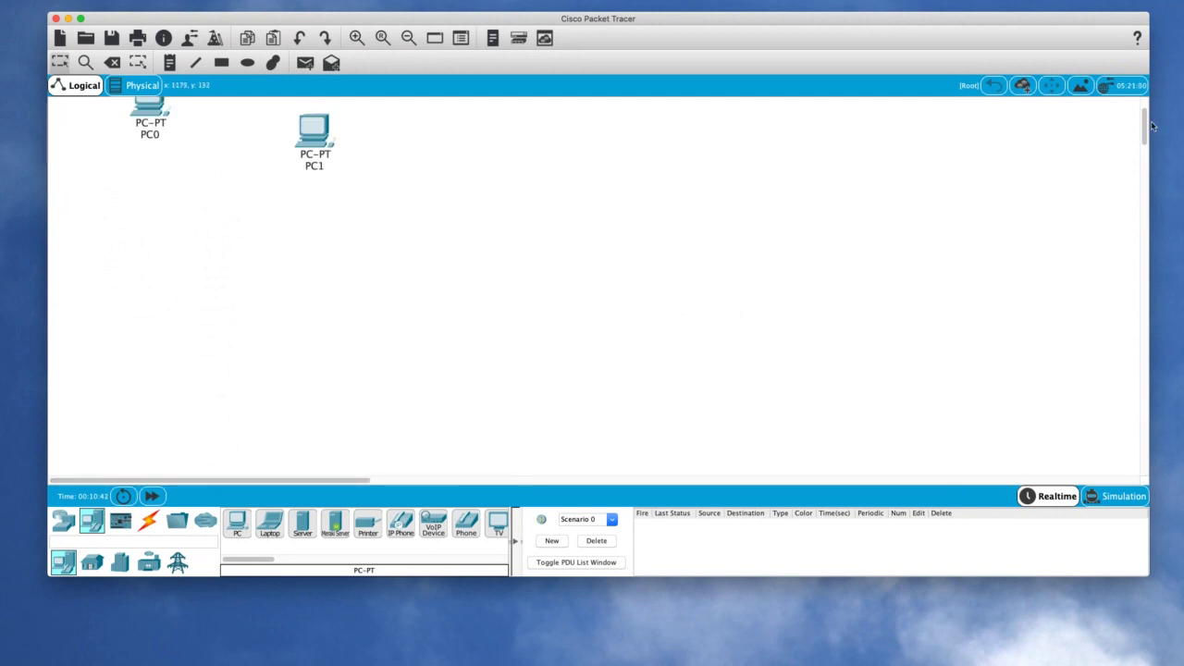
pyautogui.moveTo(1145, 117); pyautogui.dragTo(1145, 113)
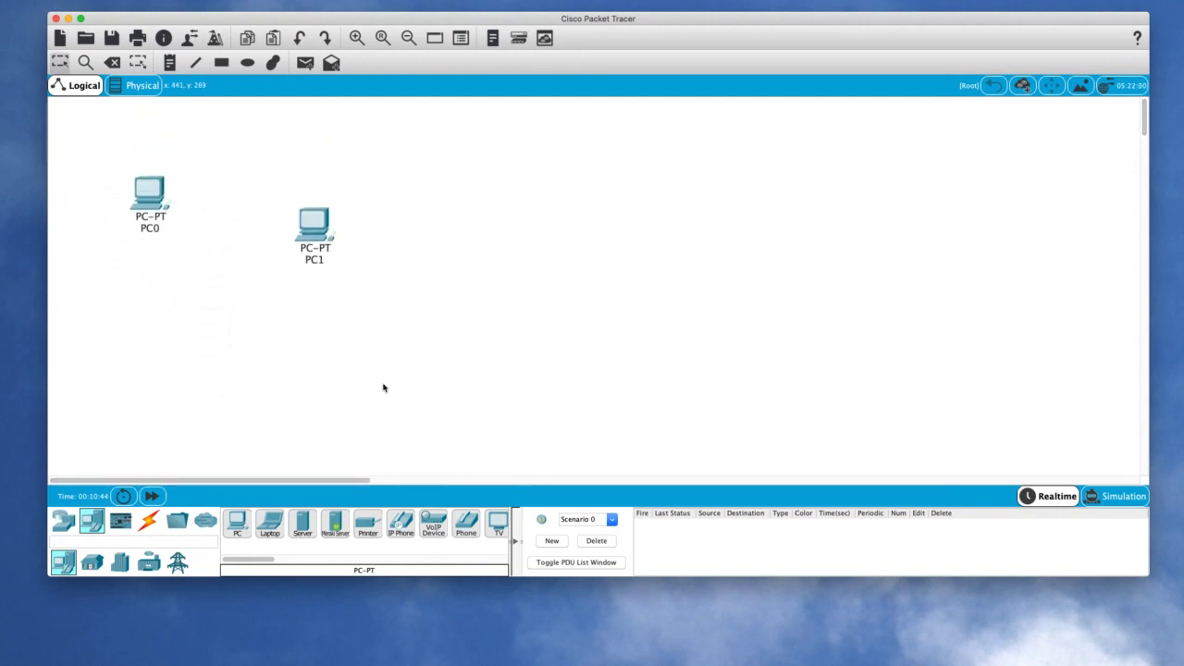
pyautogui.doubleClick(148, 191)
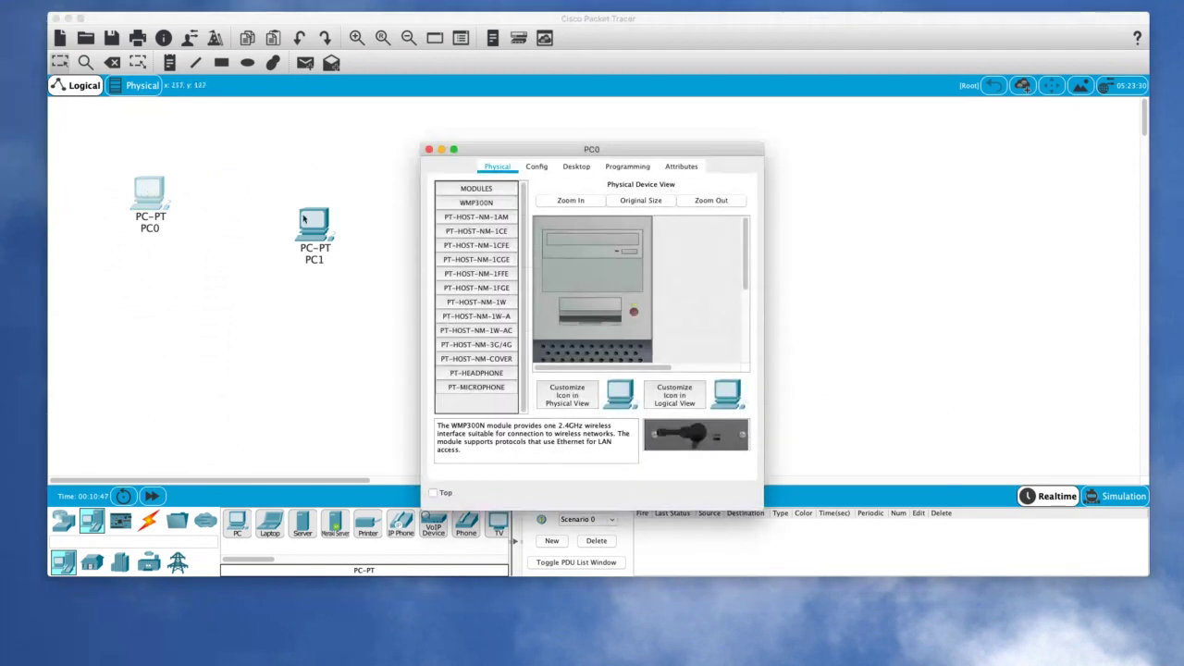
pyautogui.click(536, 167)
pyautogui.click(603, 222)
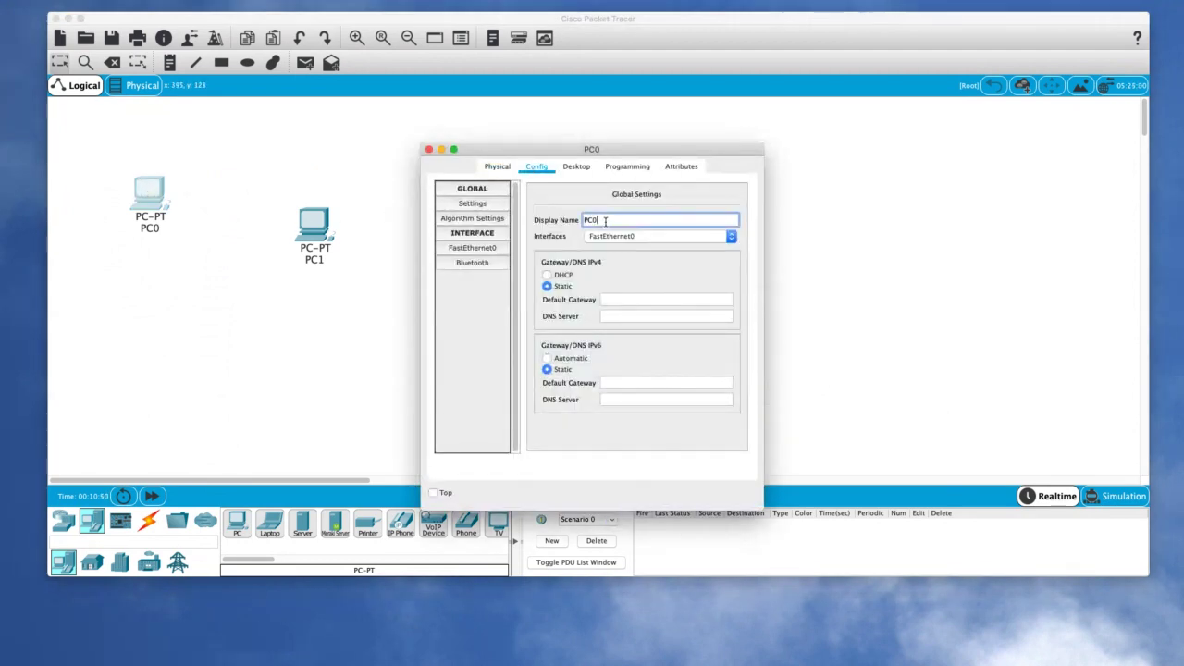
pyautogui.press('BackSpace')
pyautogui.write('-A')
pyautogui.click(429, 149)
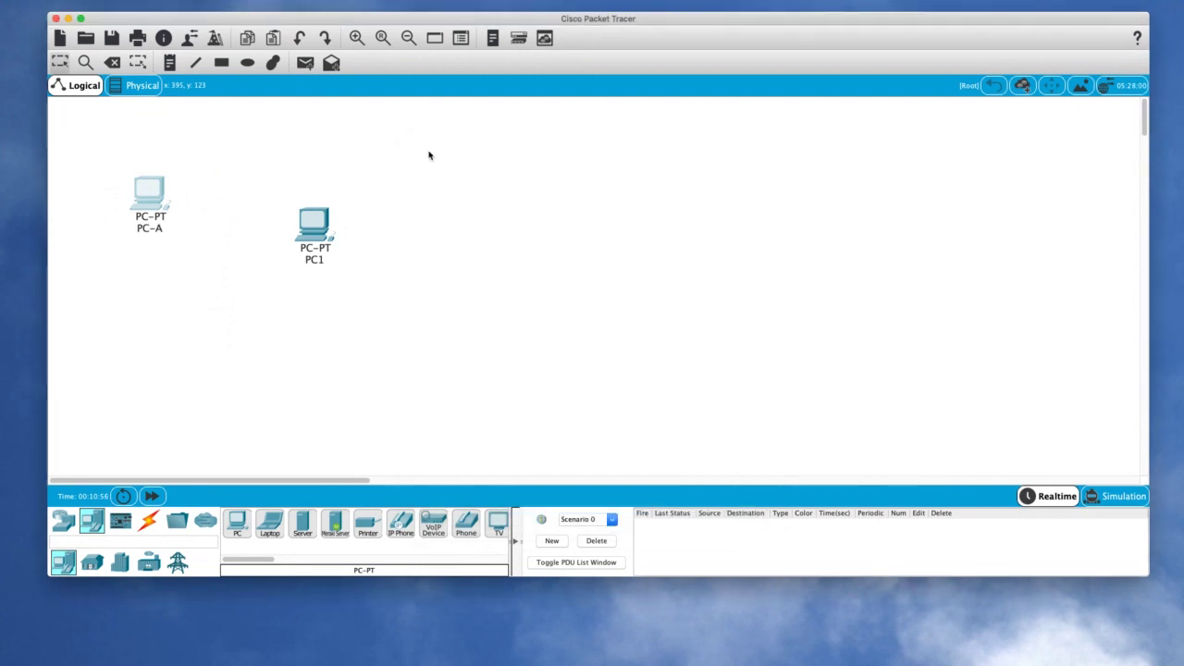
# Step: Change the display name of PC1 to PC-B in its global settings and close its configuration window
pyautogui.click(315, 227)
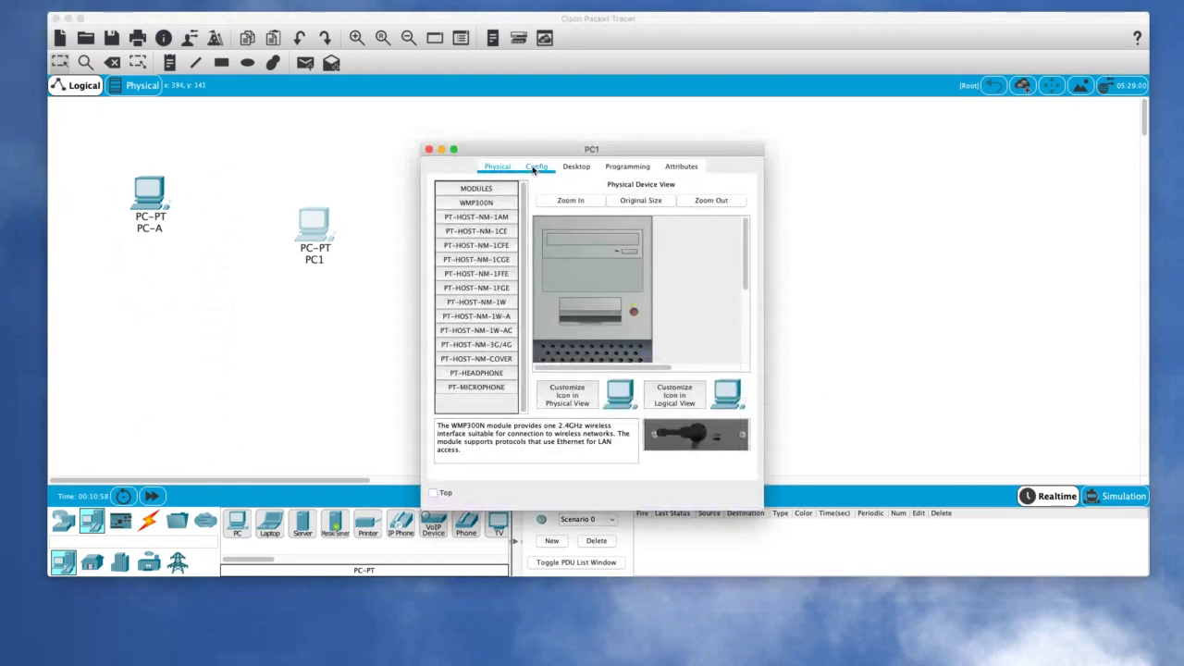
pyautogui.click(536, 166)
pyautogui.click(615, 220)
pyautogui.press('BackSpace')
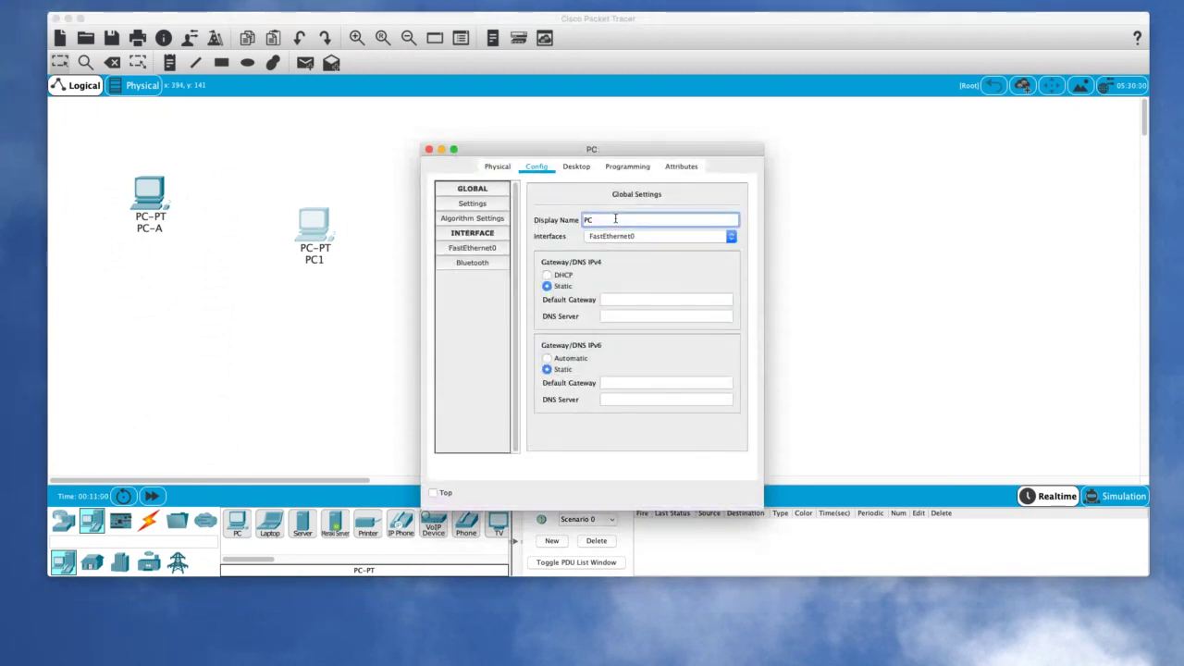
pyautogui.write('-B')
pyautogui.click(428, 148)
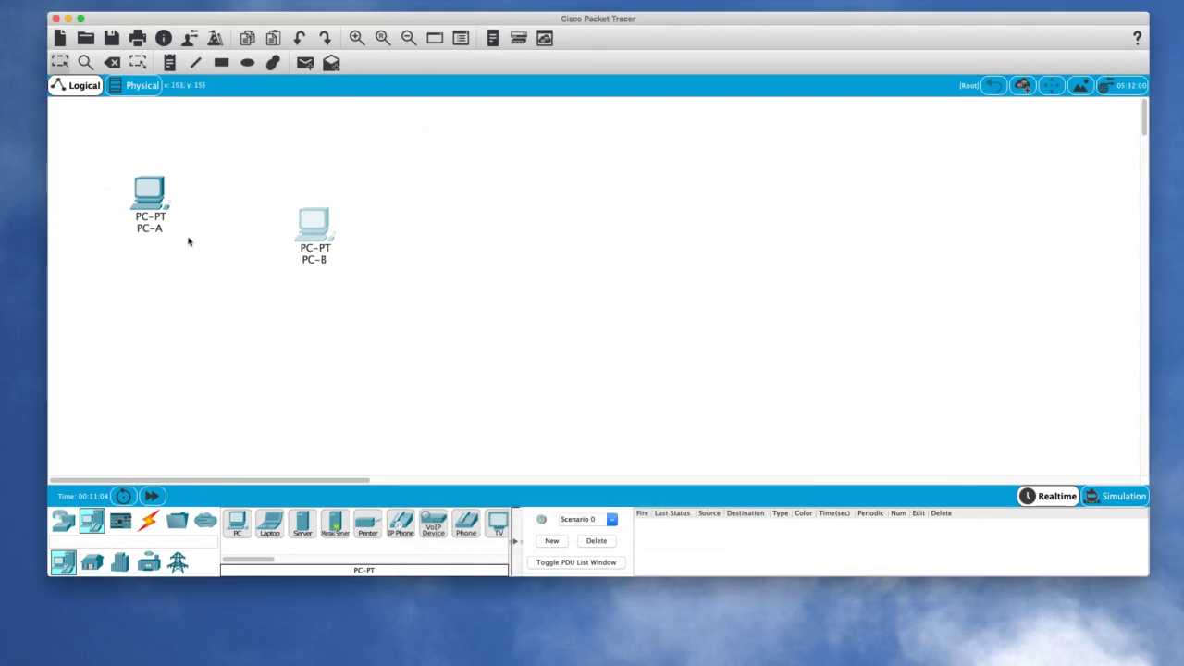
# Step: Move both PCs closer to the workspace's upper-left corner and connect PC-A to PC-B with a Copper Cross-Over cable
pyautogui.moveTo(154, 198); pyautogui.dragTo(111, 157)
pyautogui.moveTo(311, 220); pyautogui.dragTo(252, 151)
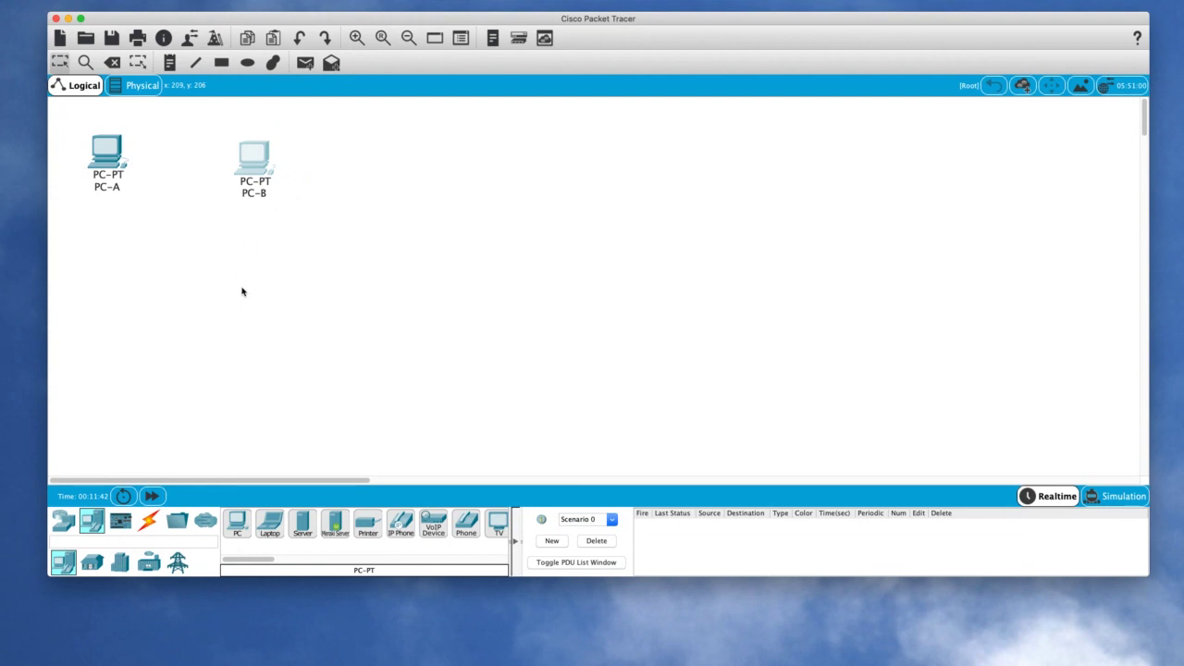
pyautogui.click(148, 520)
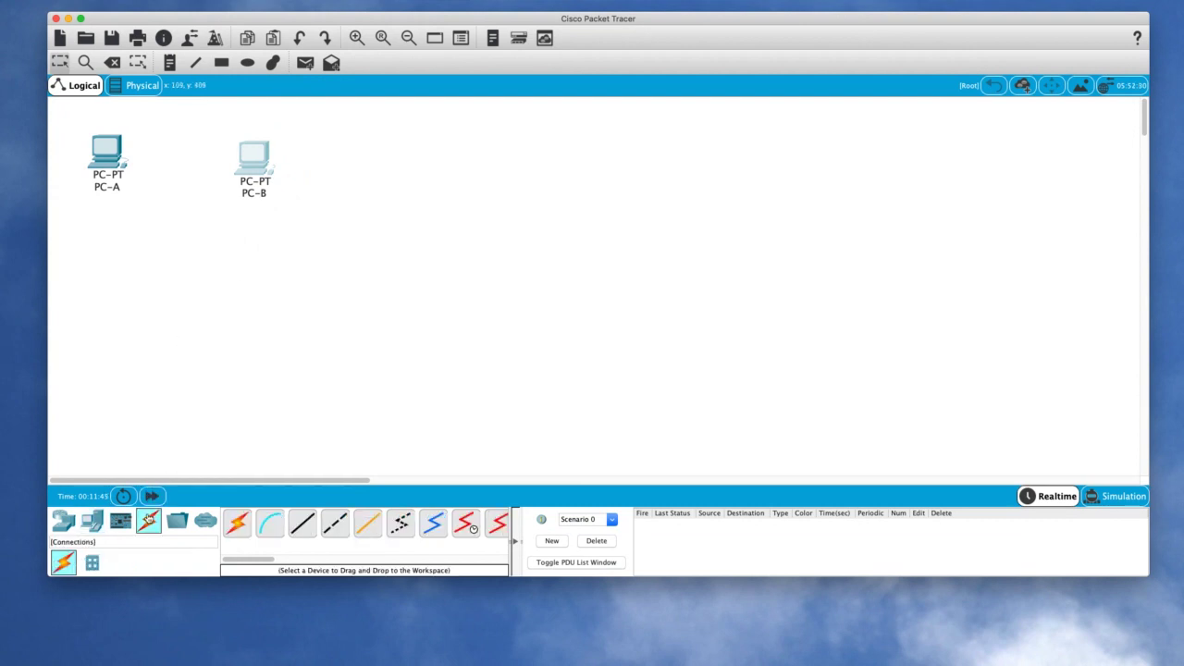
pyautogui.click(337, 524)
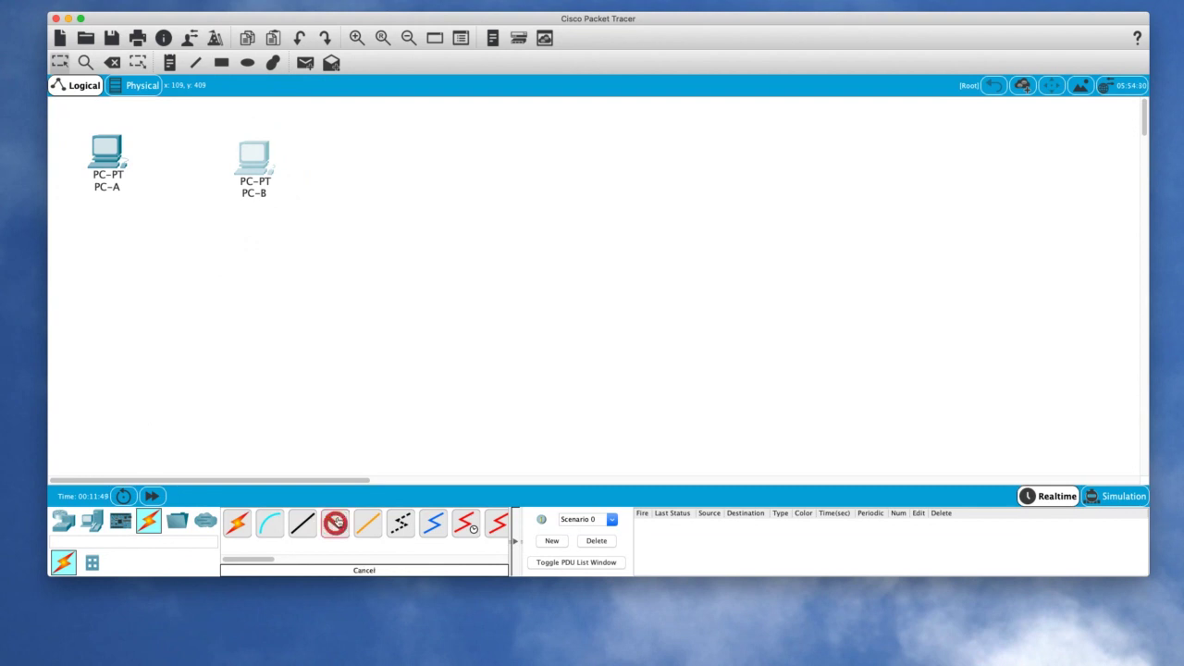
pyautogui.click(105, 151)
pyautogui.click(129, 193)
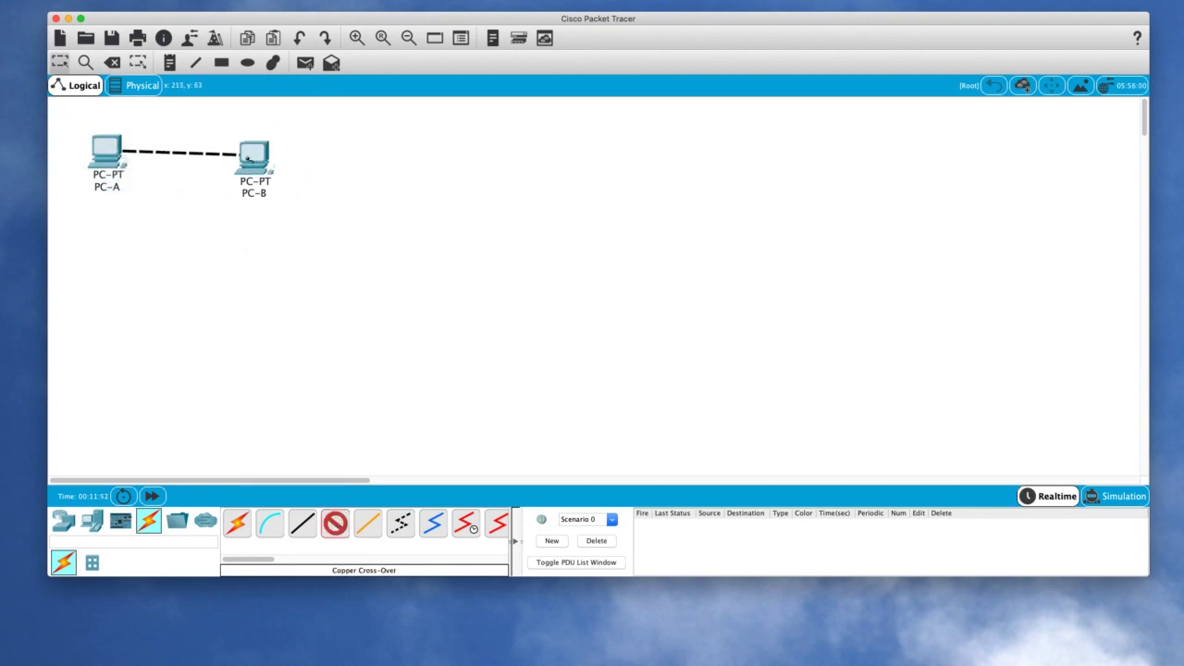
pyautogui.click(249, 154)
pyautogui.click(268, 200)
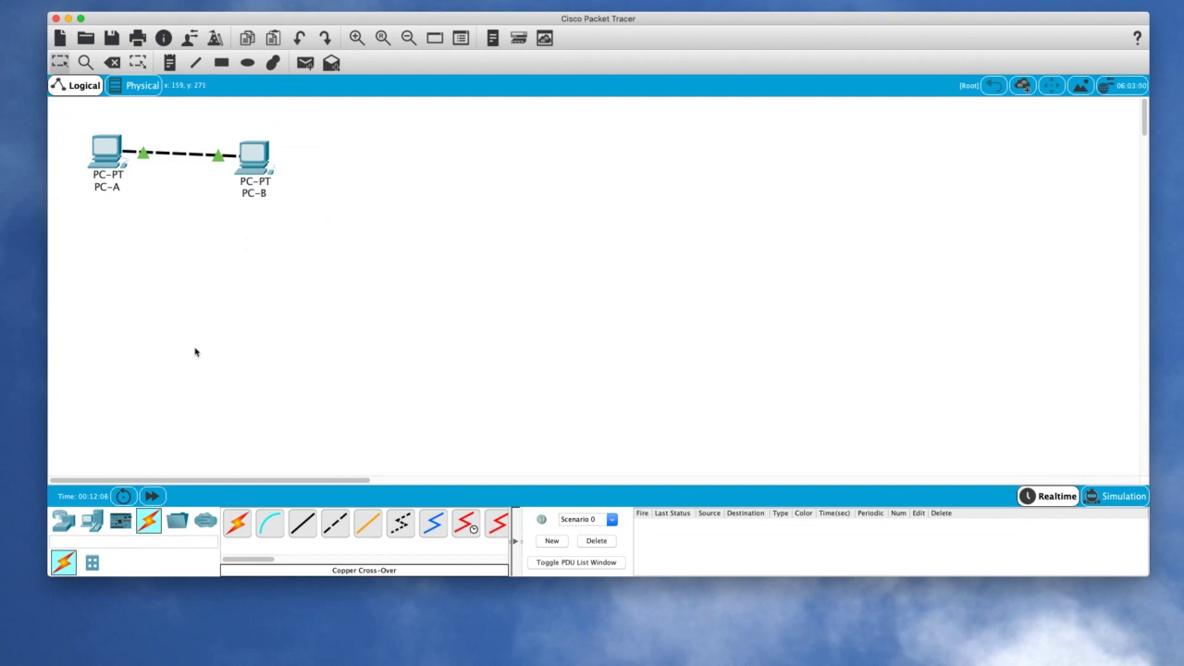
# Step: Assign PC-A's FastEthernet0 interface the static IPv4 address 192.168.10.1 with subnet mask 255.255.255.0
pyautogui.click(104, 157)
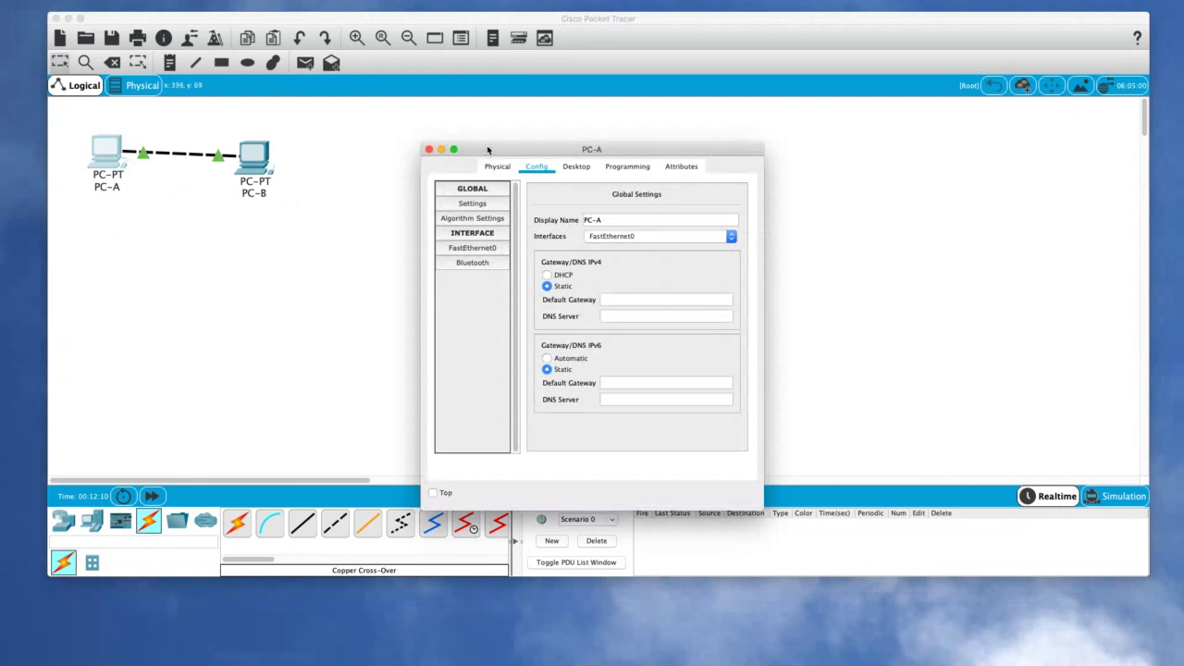
pyautogui.moveTo(483, 149); pyautogui.dragTo(385, 102)
pyautogui.moveTo(666, 229); pyautogui.dragTo(835, 232)
pyautogui.click(375, 200)
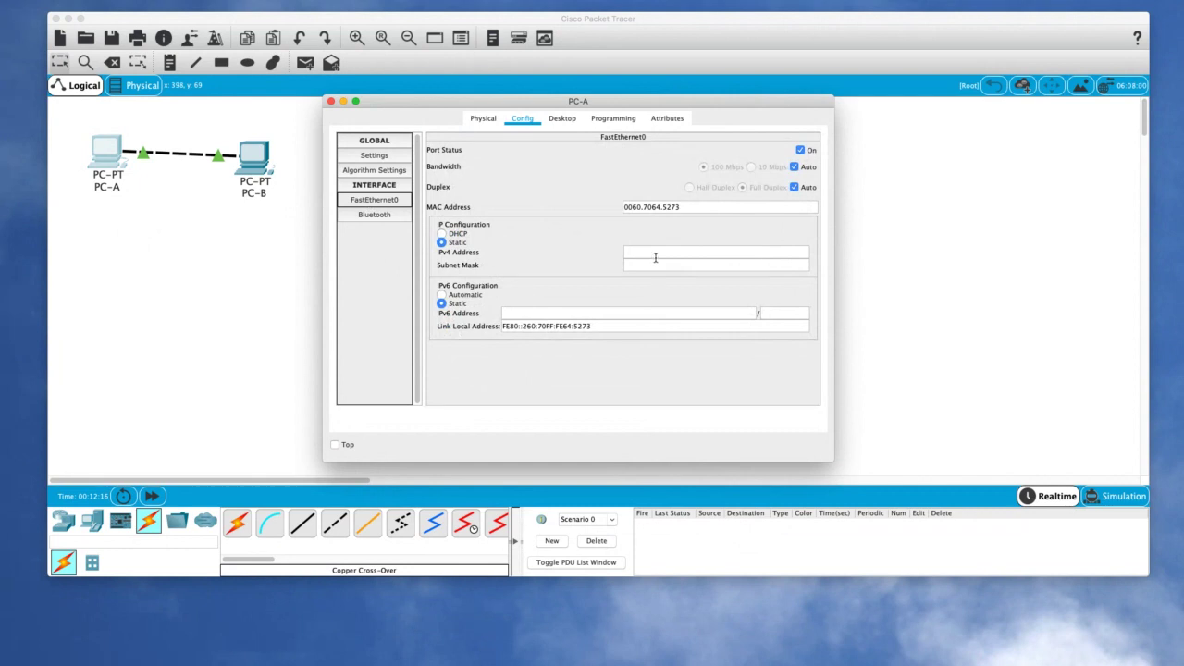
pyautogui.click(655, 257)
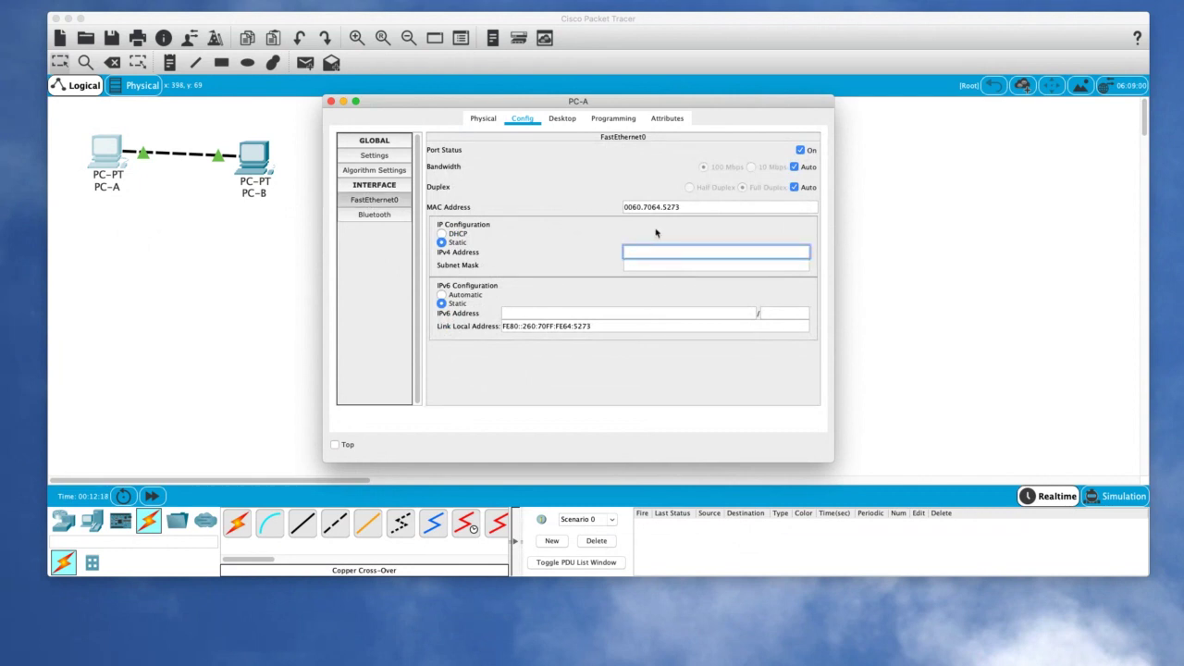
pyautogui.write('192.168.10.1')
pyautogui.press('Tab')
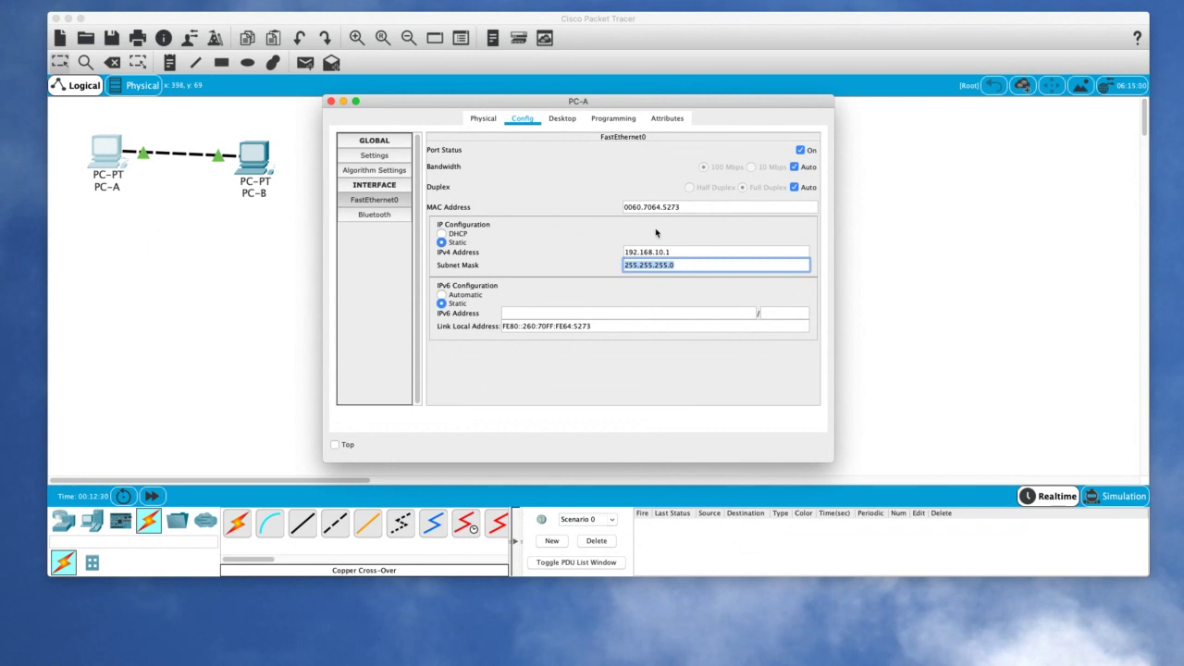
pyautogui.click(331, 101)
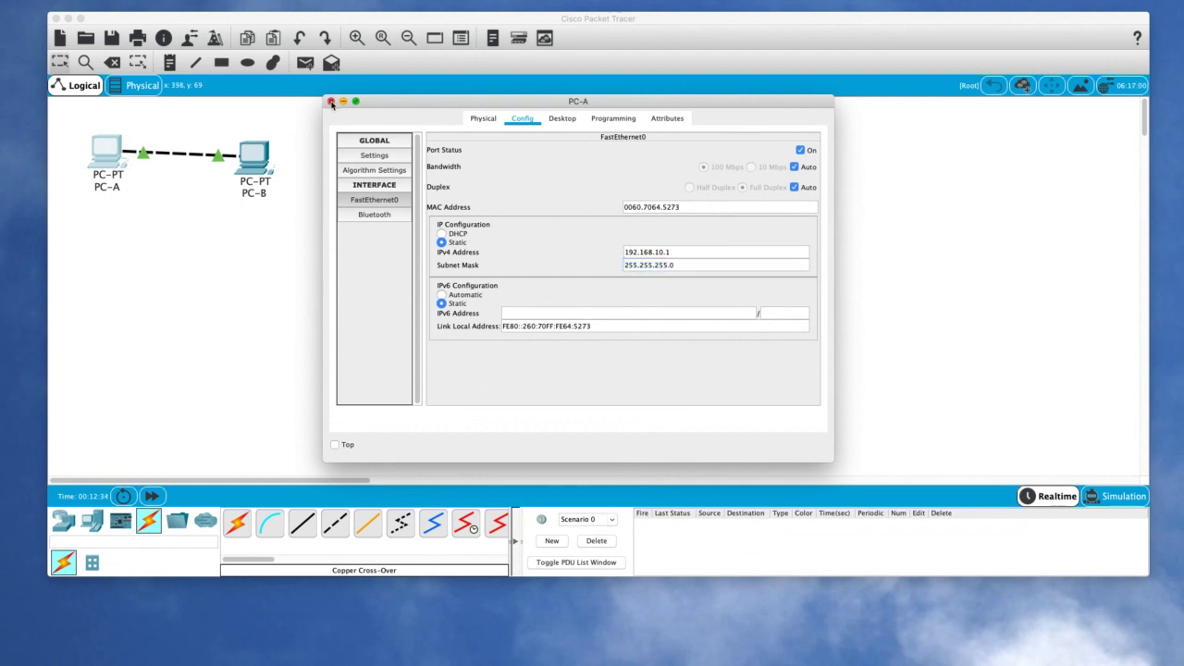
# Step: Assign PC-B's FastEthernet0 interface the static IPv4 address 192.168.10.2 with subnet mask 255.255.255.0
pyautogui.click(260, 149)
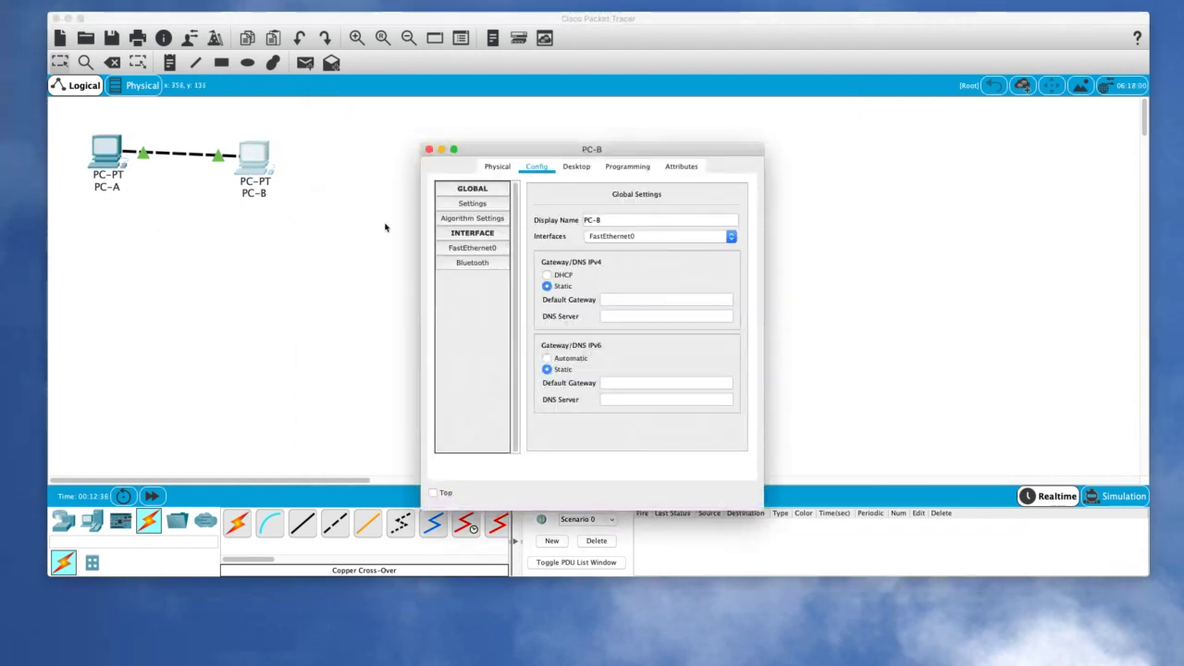
pyautogui.moveTo(507, 149); pyautogui.dragTo(417, 102)
pyautogui.moveTo(675, 242); pyautogui.dragTo(806, 256)
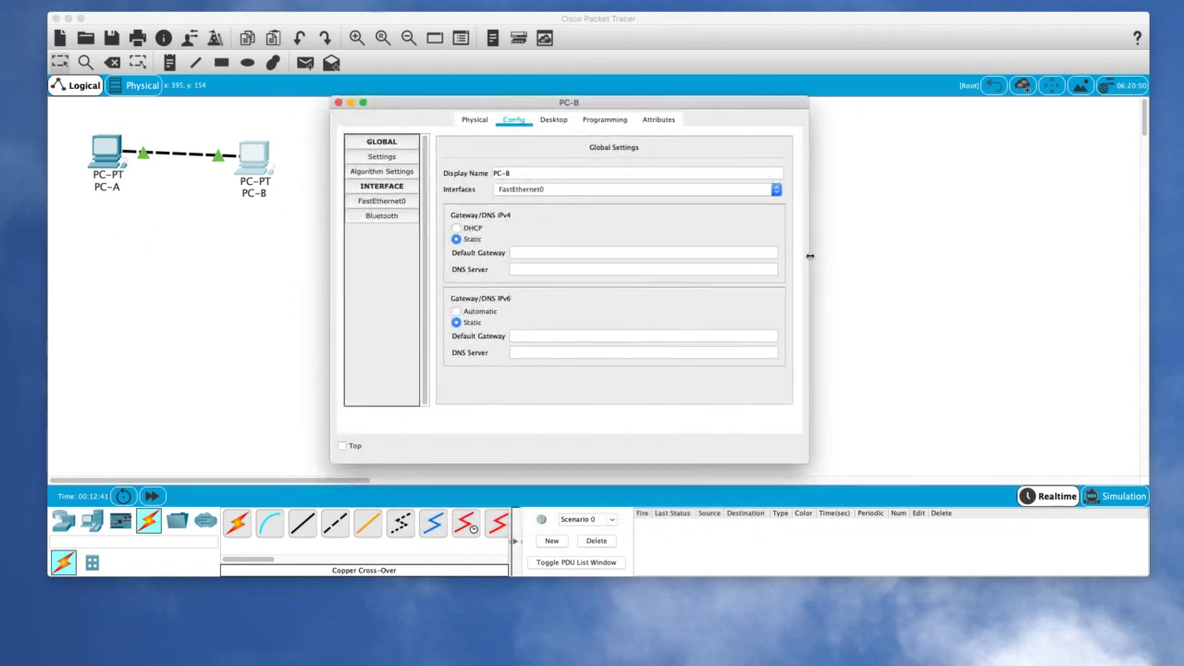
pyautogui.click(384, 201)
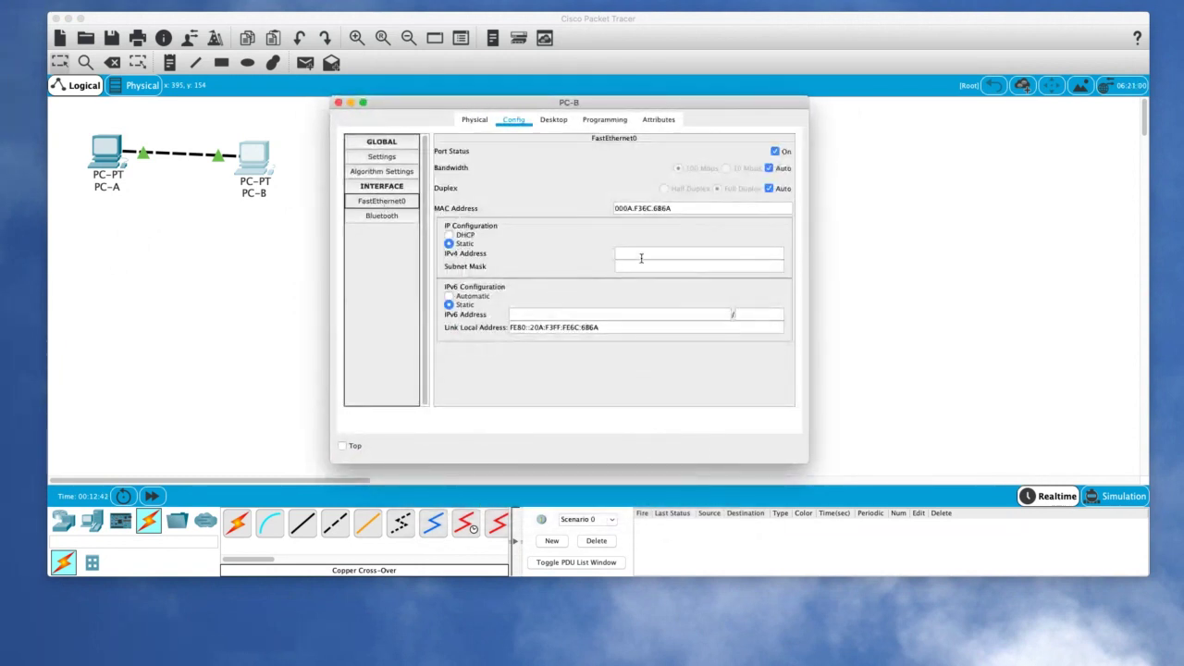
pyautogui.click(641, 257)
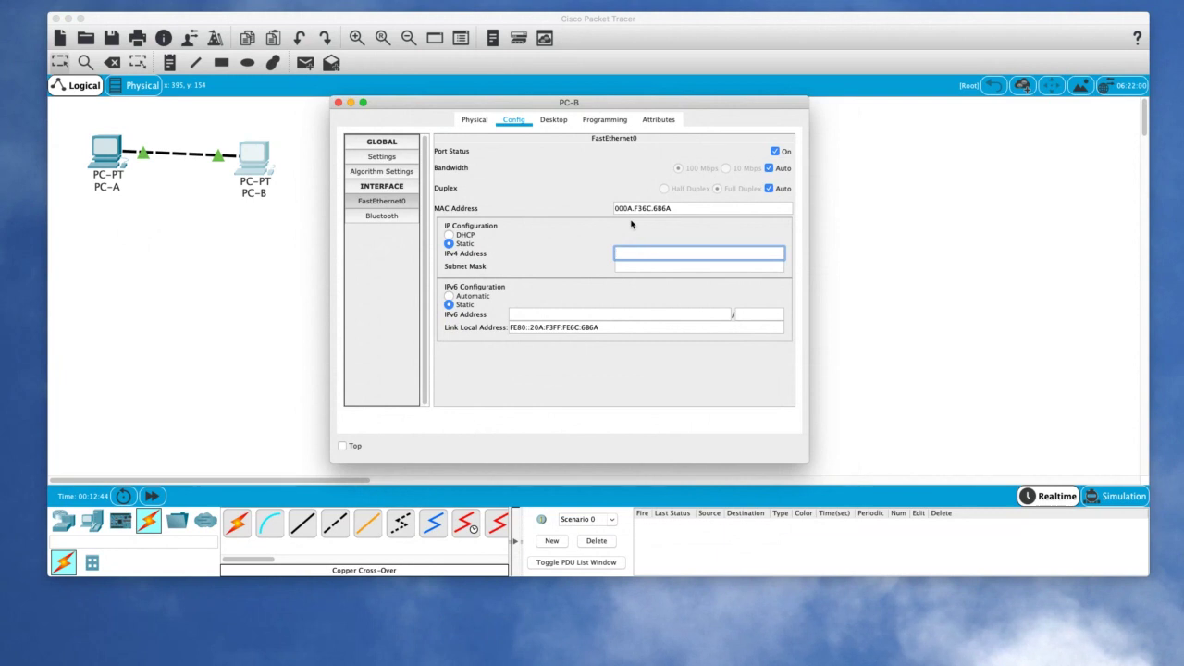
pyautogui.write('192.168.10.2')
pyautogui.press('Tab')
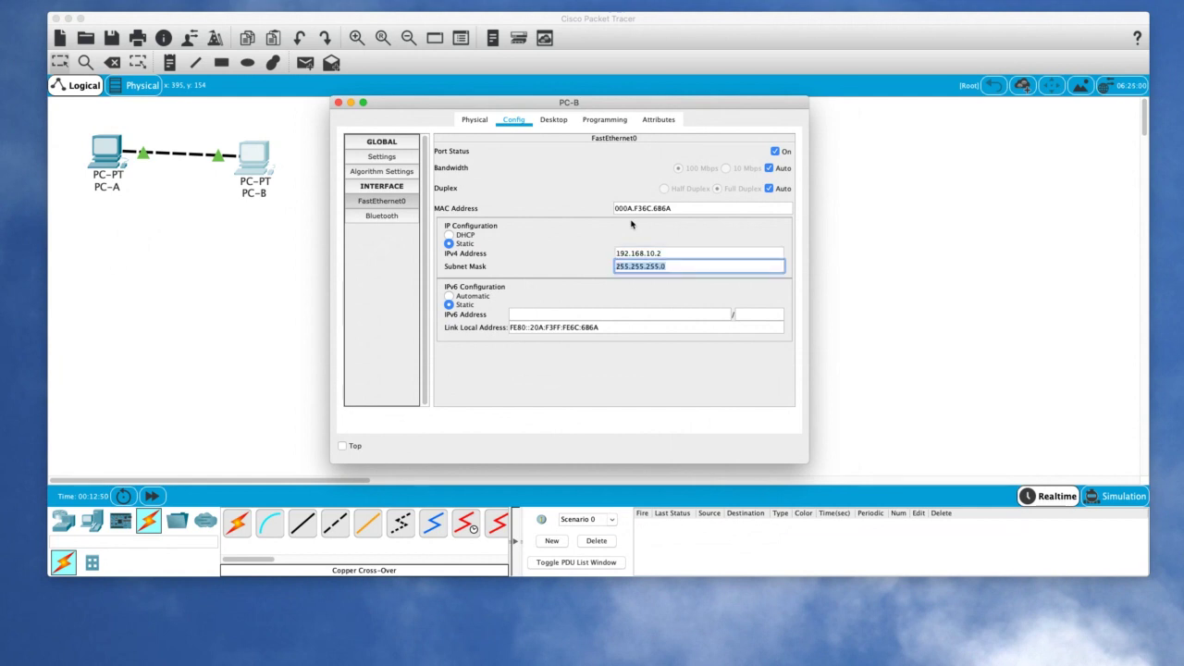
pyautogui.click(339, 102)
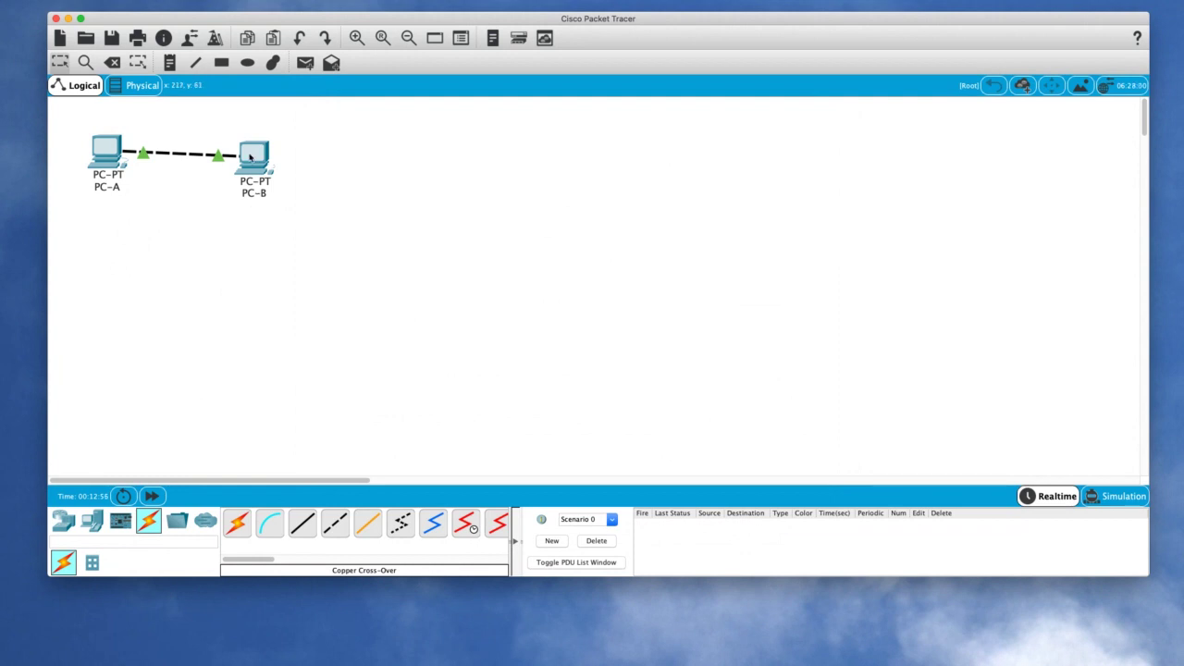
# Step: Open the Command Prompt on PC-A and run ipconfig to check its IP configuration
pyautogui.moveTo(250, 158)
pyautogui.moveTo(111, 150)
pyautogui.click(109, 150)
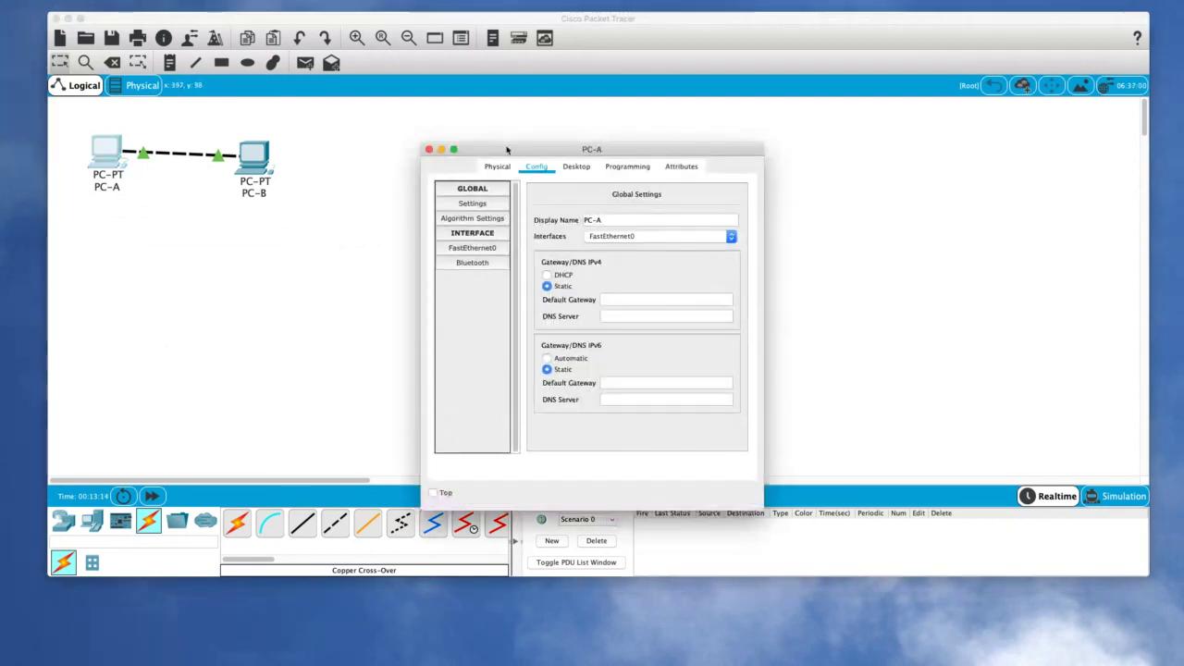
pyautogui.moveTo(502, 147); pyautogui.dragTo(404, 103)
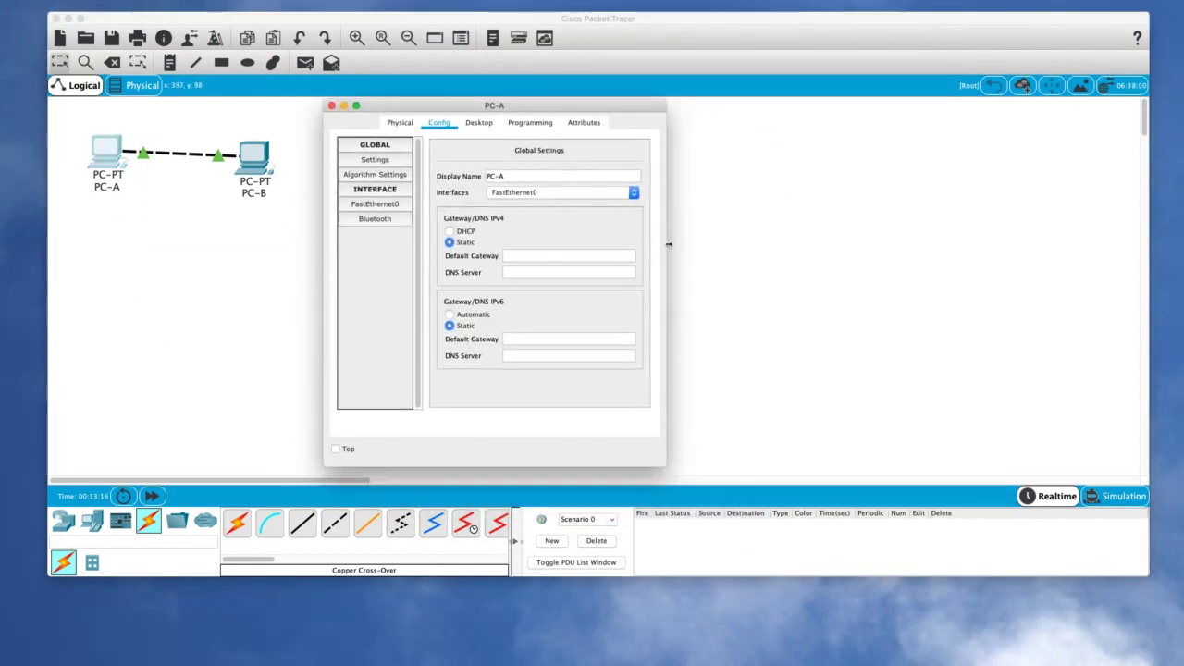
pyautogui.moveTo(664, 244); pyautogui.dragTo(837, 272)
pyautogui.click(565, 124)
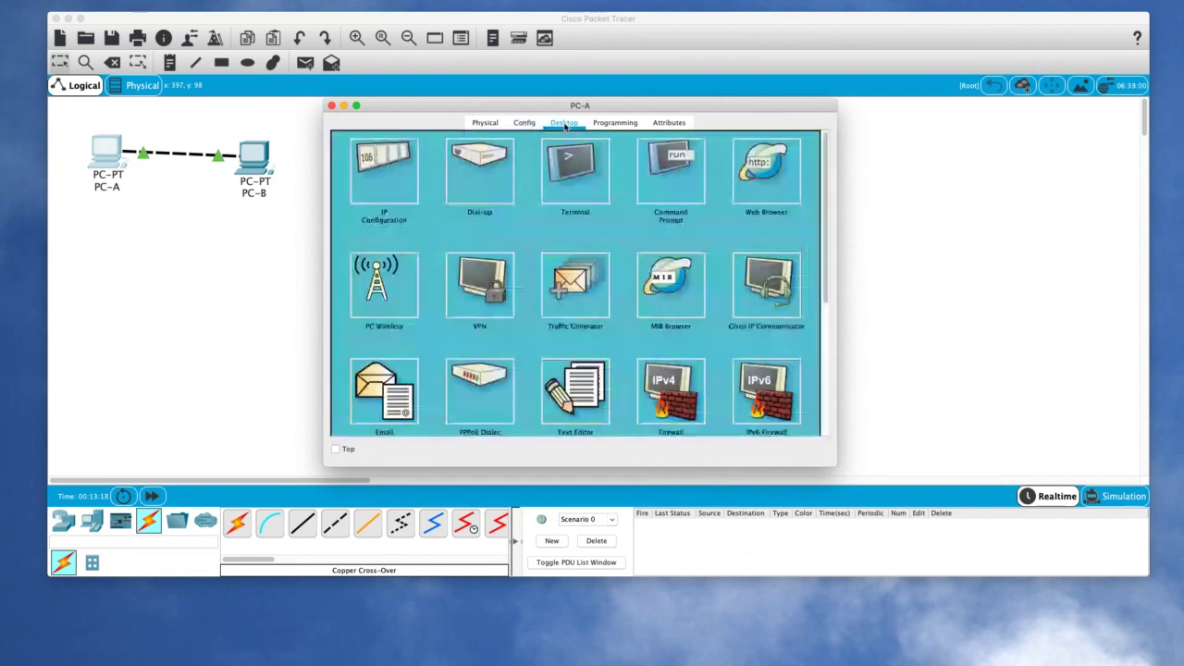
pyautogui.click(660, 176)
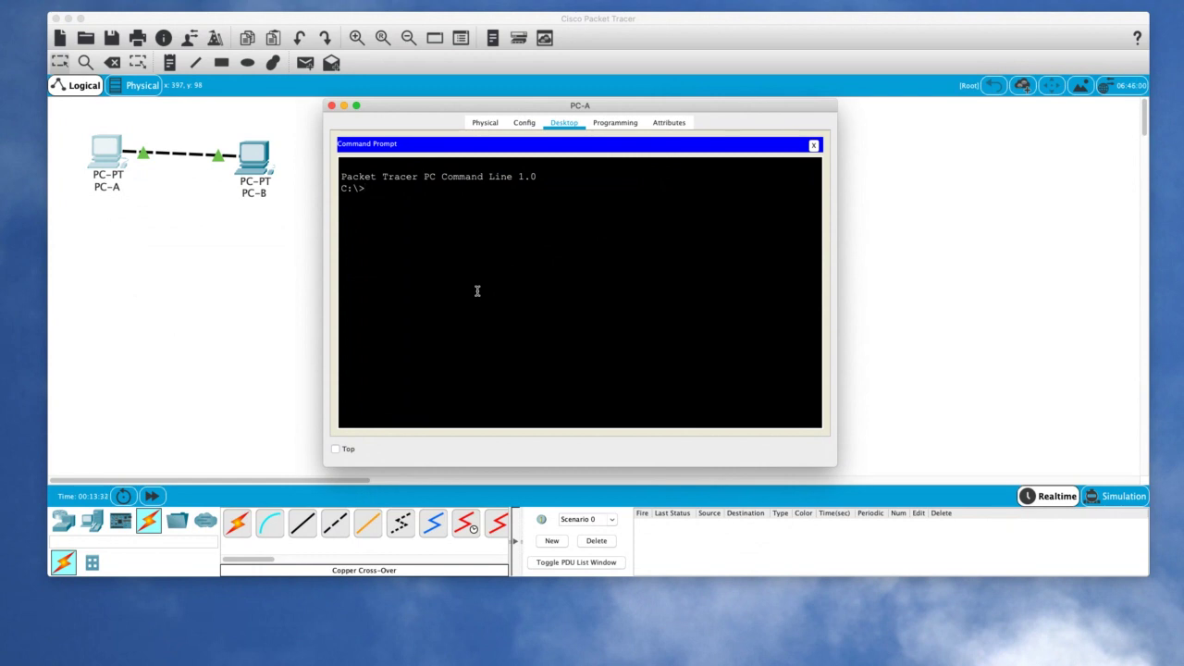
pyautogui.write('ipconfig')
pyautogui.press('Return')
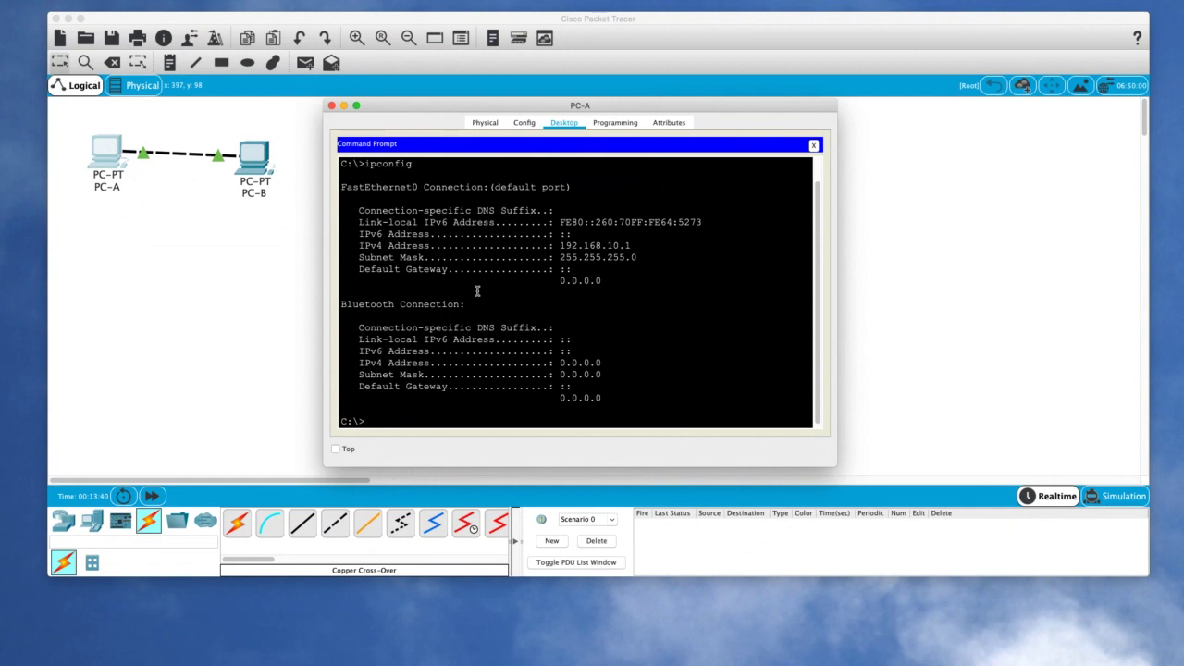
# Step: Ping PC-B at 192.168.10.2 from PC-A's Command Prompt to test connectivity, and close PC-A's window
pyautogui.write('ping 192.168.10.2')
pyautogui.press('Return')
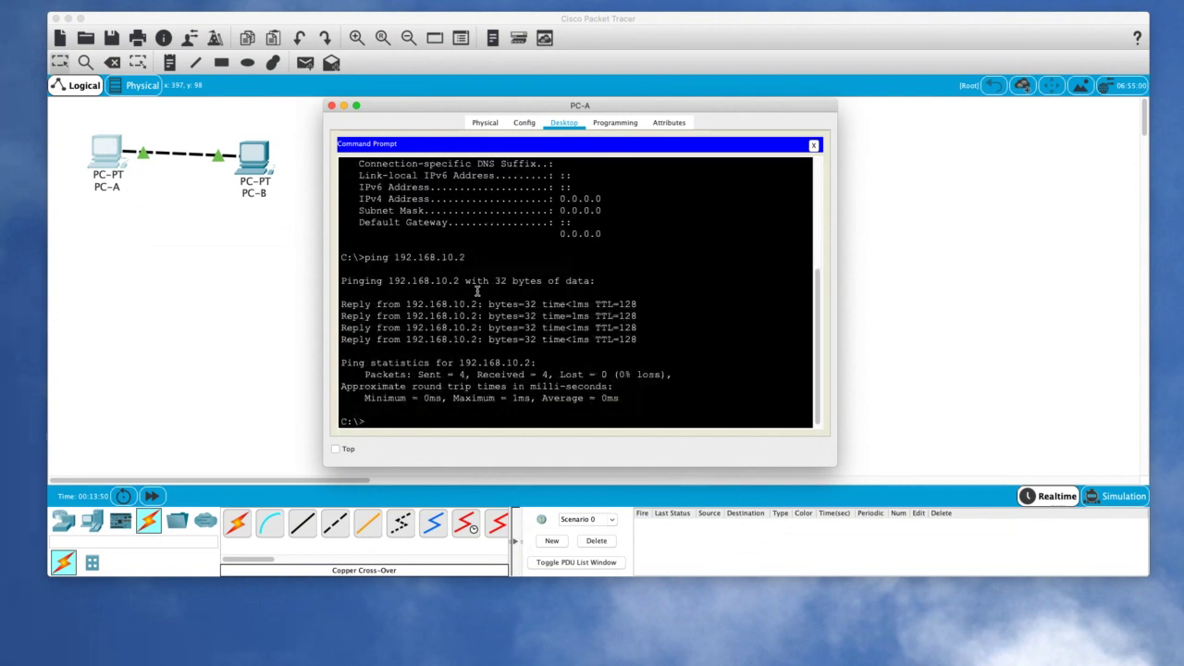
pyautogui.click(331, 105)
# Step: Open the Command Prompt on PC-B in a widened device window and run ipconfig to check its IP configuration
pyautogui.click(254, 155)
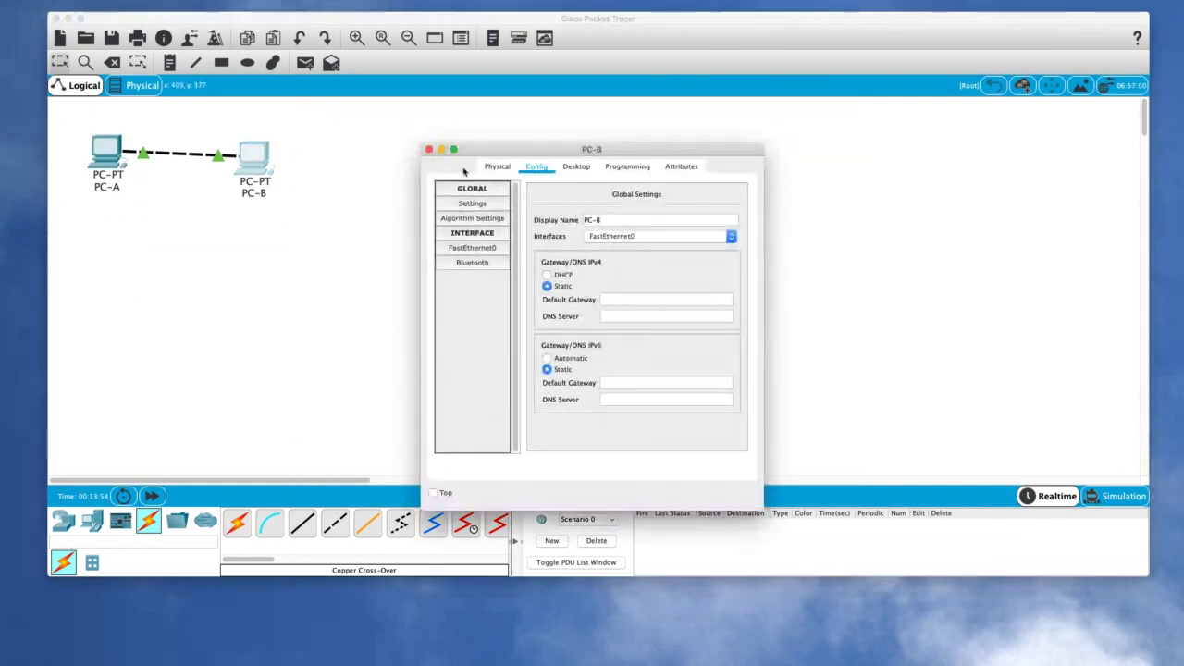
pyautogui.moveTo(488, 150); pyautogui.dragTo(372, 116)
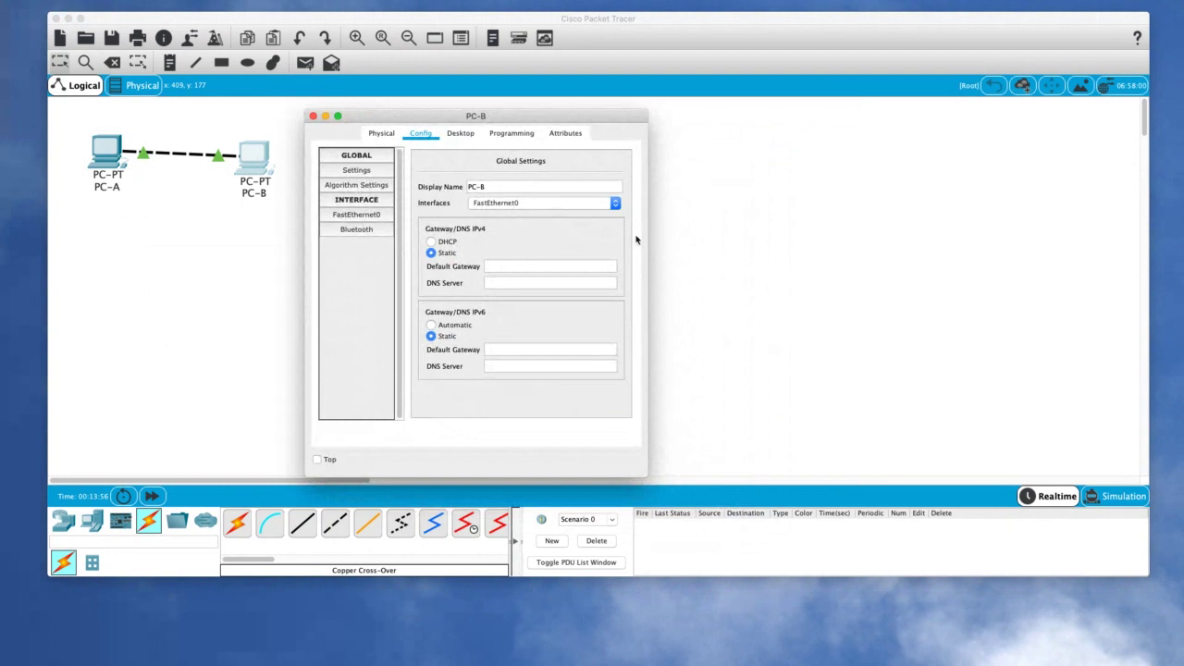
pyautogui.moveTo(650, 248); pyautogui.dragTo(828, 246)
pyautogui.click(548, 133)
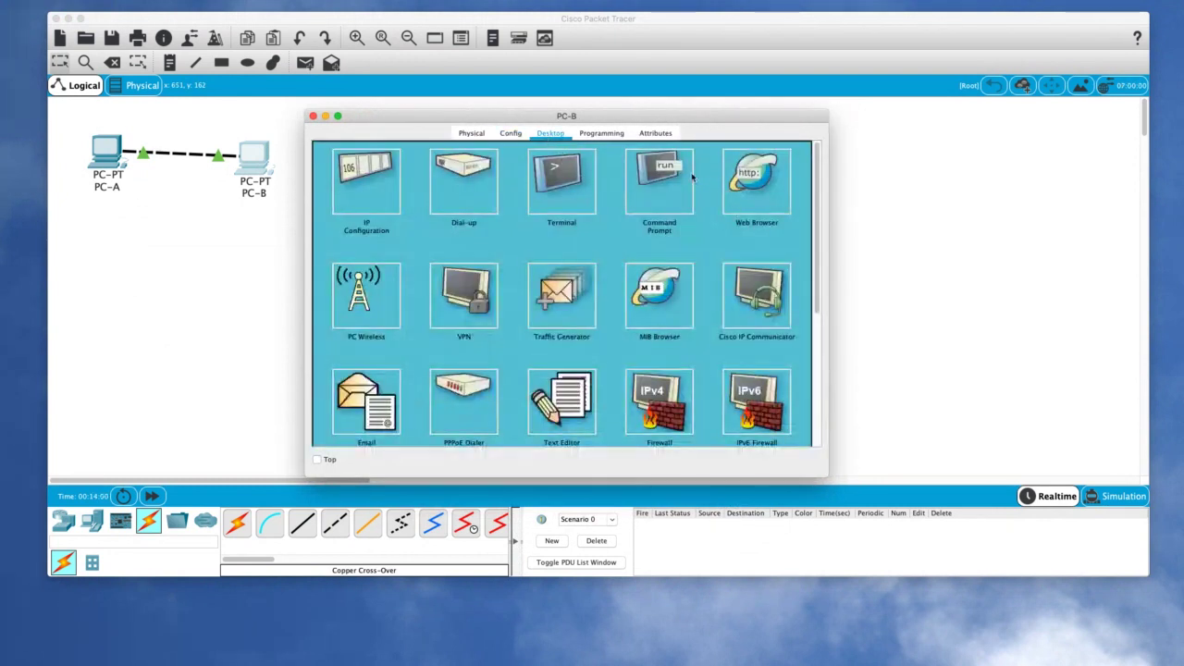
pyautogui.click(658, 176)
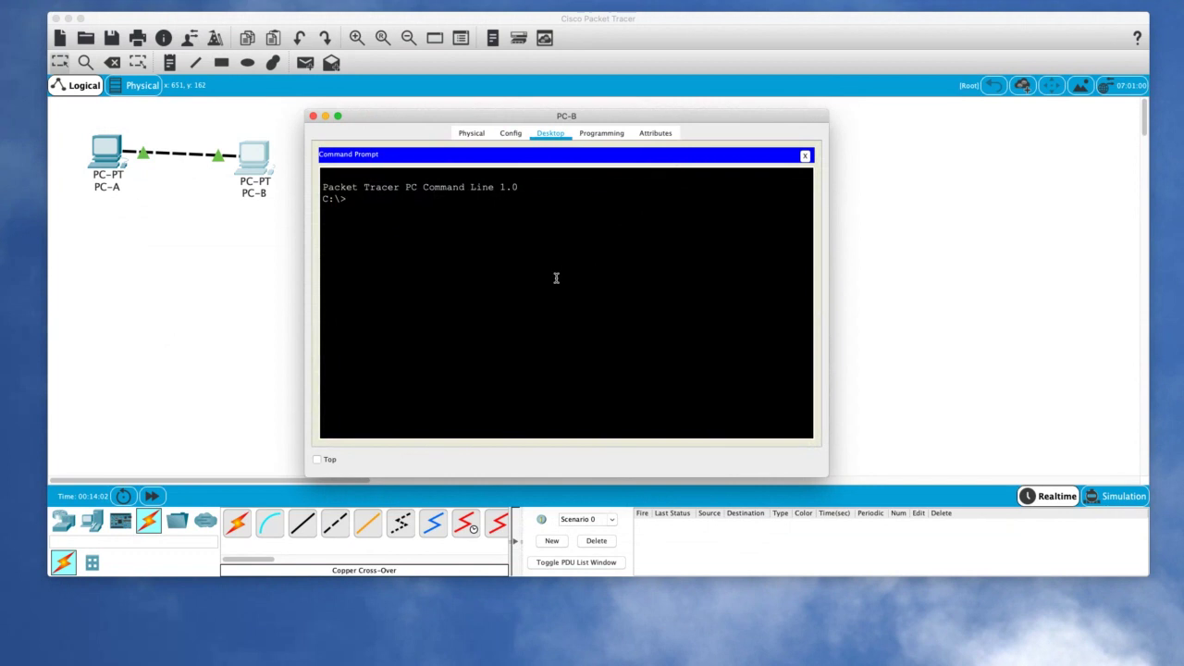
pyautogui.write('ipconfig')
pyautogui.press('Return')
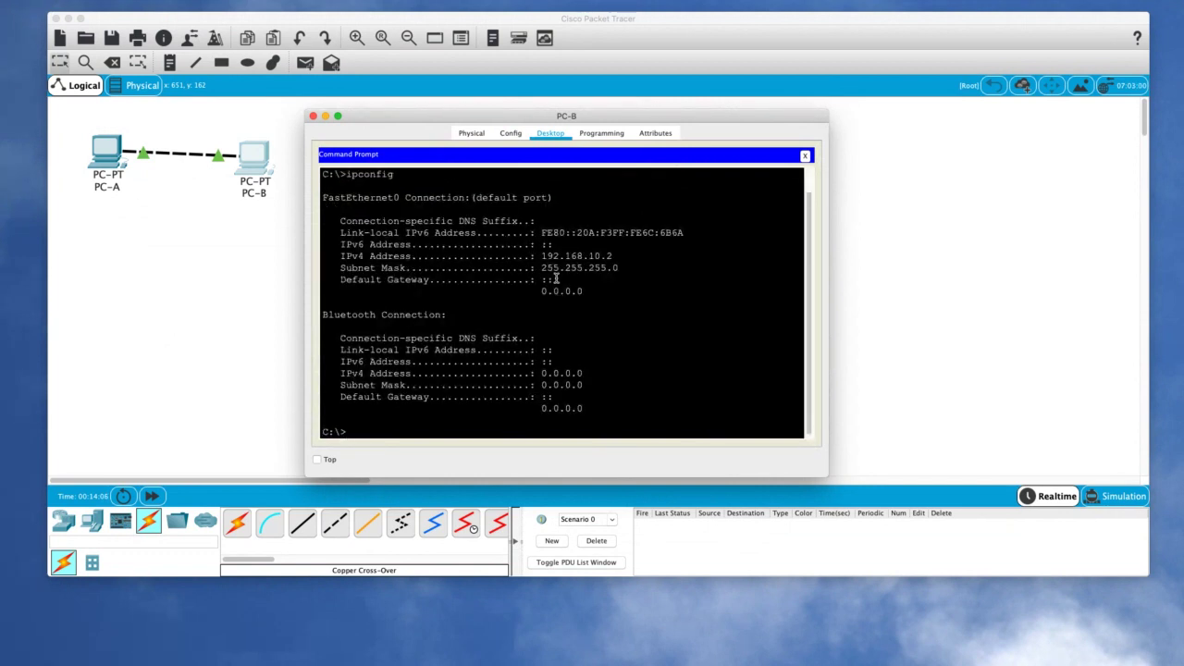
# Step: Ping PC-A at 192.168.10.1 from PC-B's Command Prompt to test connectivity in the reverse direction
pyautogui.write('ping 192.168')
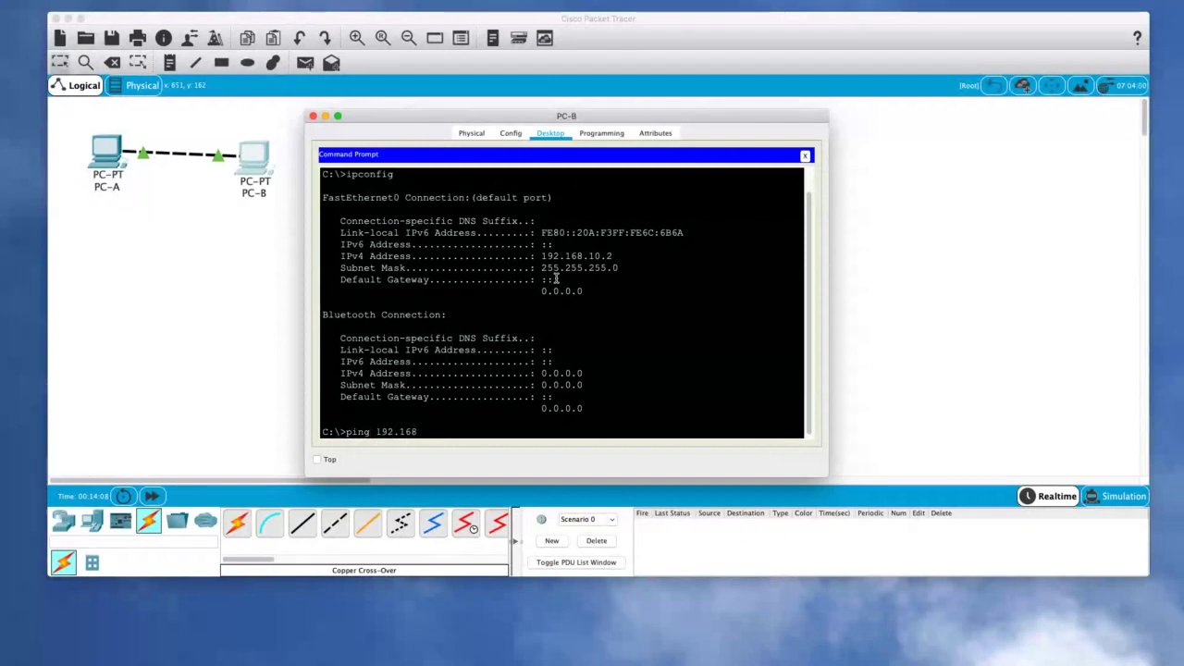
pyautogui.write('.10.1')
pyautogui.press('Return')
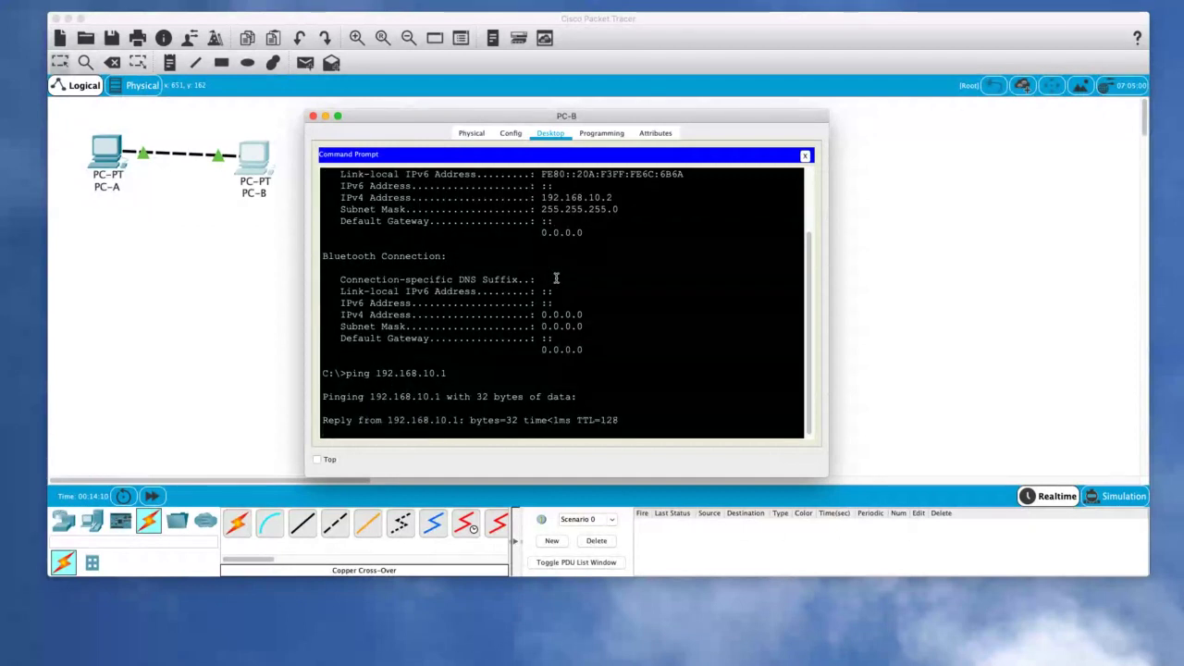